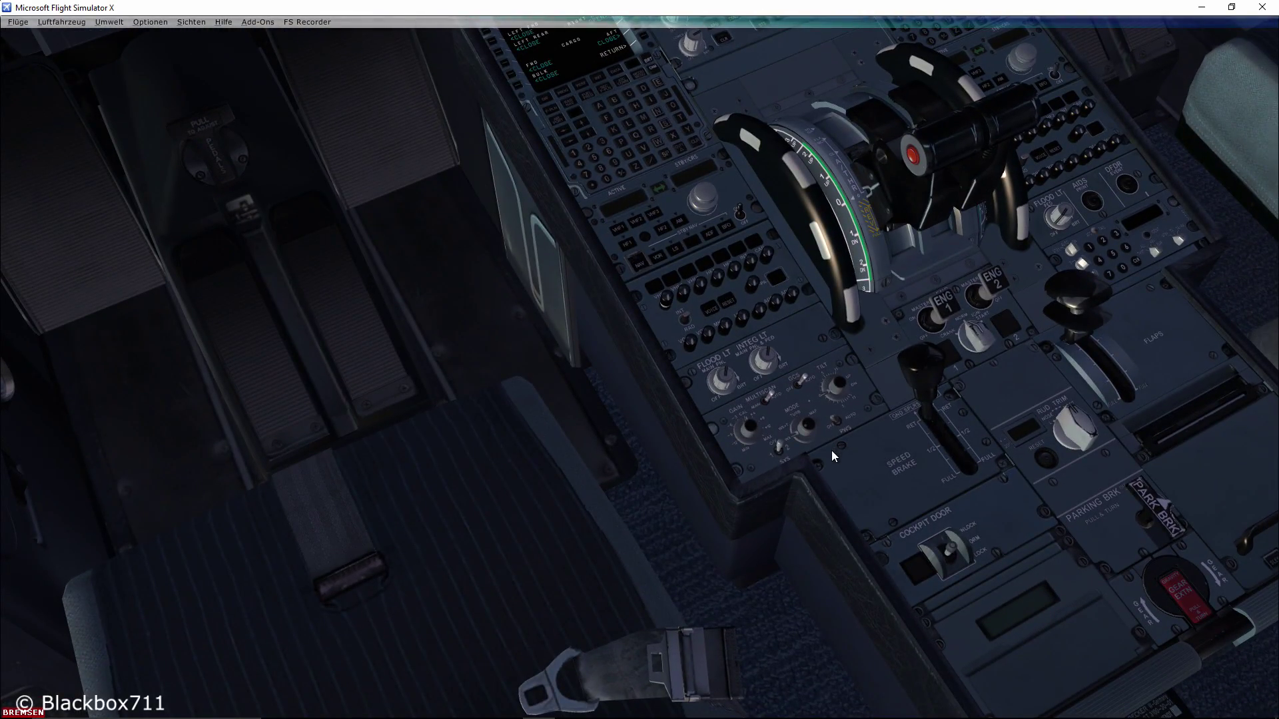
Step: Bring the dark centre pedestal, with its thrust levers and parking brake, into view
{"action": "scroll", "coordinate": [831, 450], "scroll_direction": "up", "scroll_amount": 3}
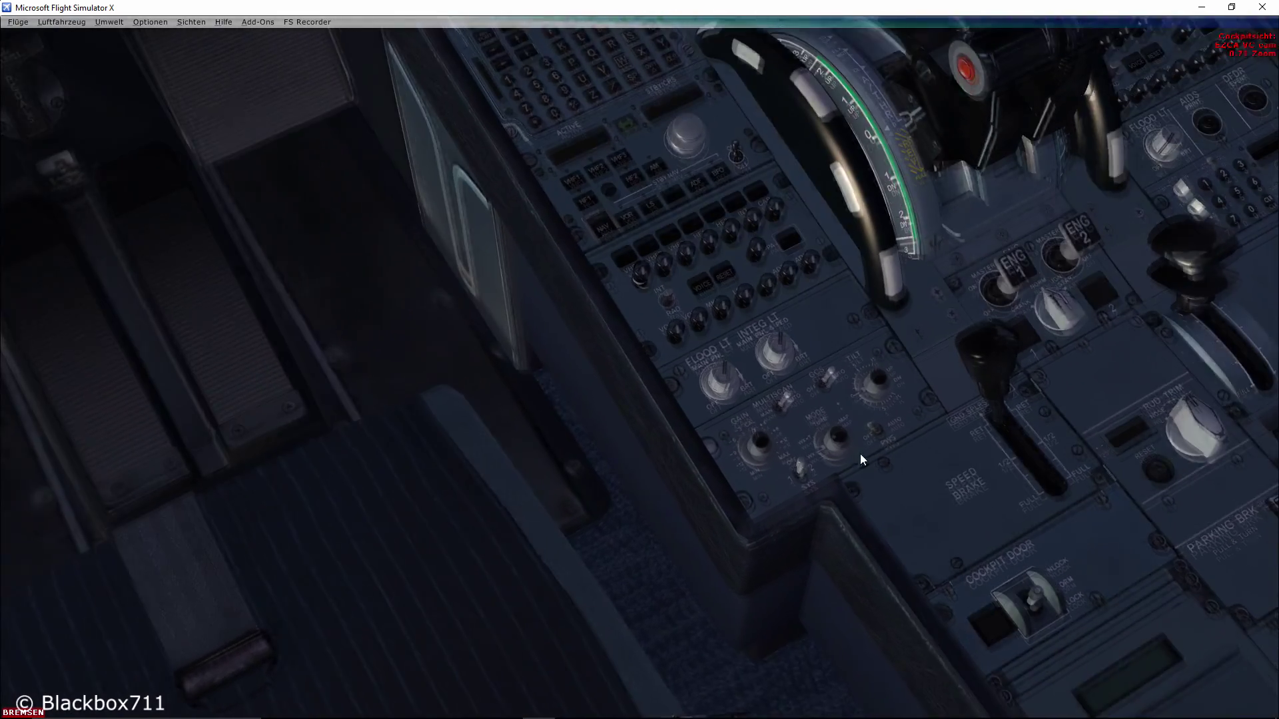
Step: Zoom in and turn the weather radar MODE knob, then look up and enlarge the MCDU
{"action": "scroll", "coordinate": [861, 453], "scroll_direction": "up", "scroll_amount": 3}
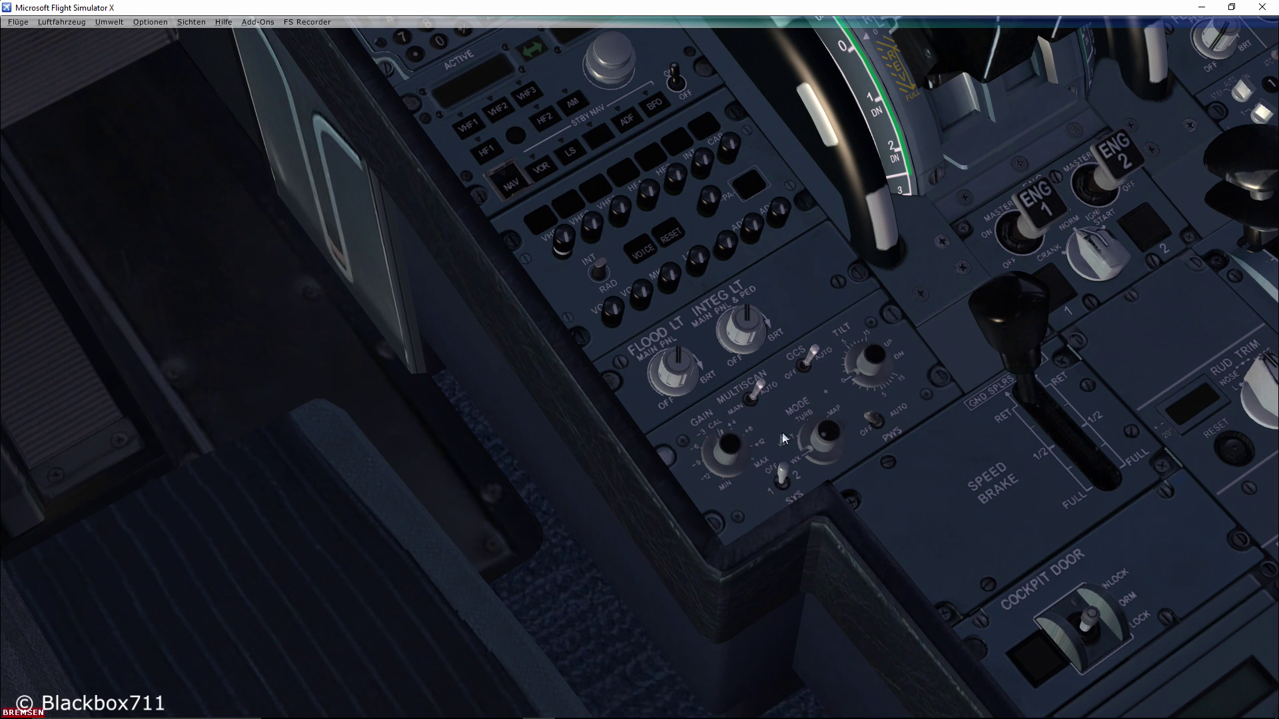
{"action": "left_click", "coordinate": [821, 439]}
{"action": "key", "text": "a"}
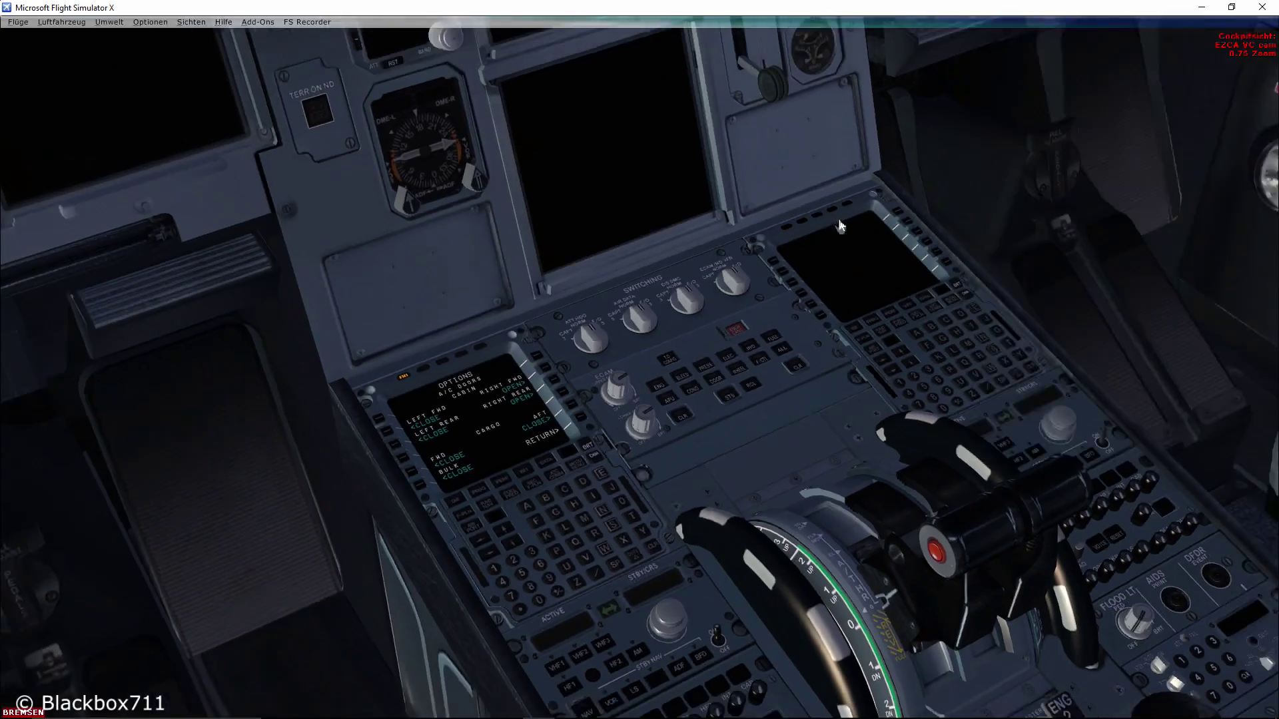
{"action": "left_click", "coordinate": [841, 226]}
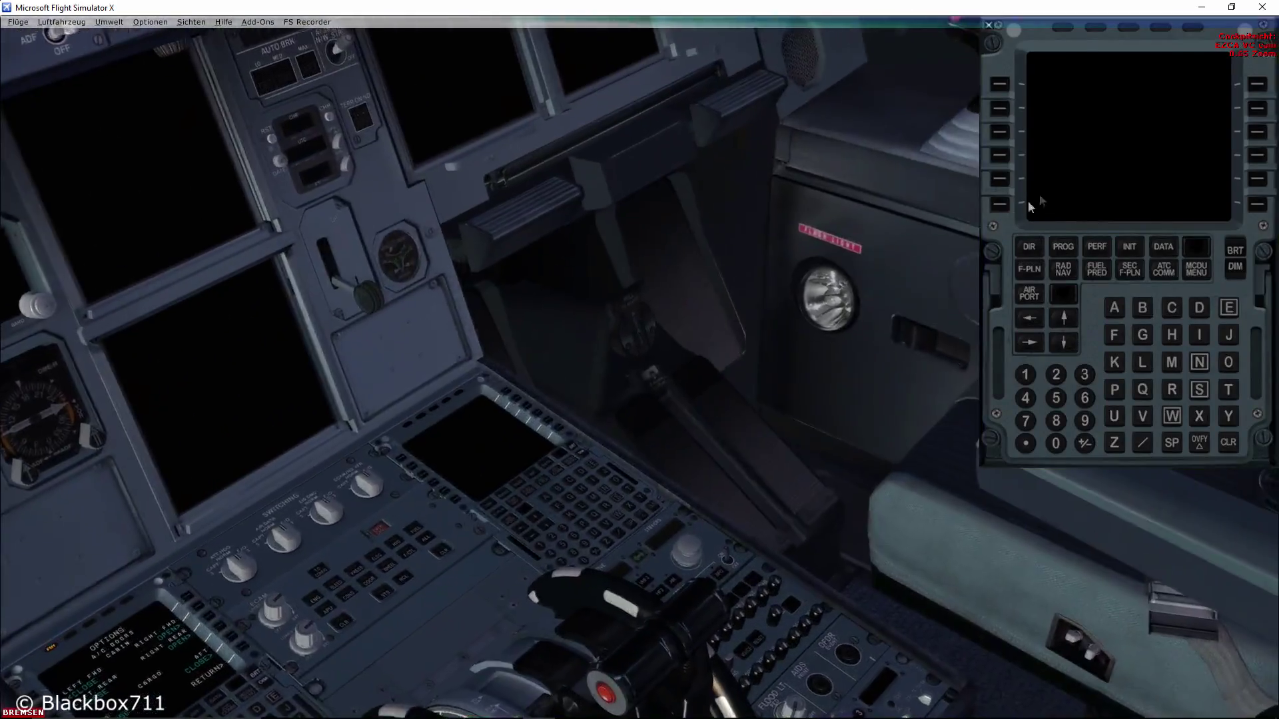
Step: Close the enlarged MCDU pop-up and swing the view to the overhead panel
{"action": "left_click", "coordinate": [1031, 207]}
{"action": "key", "text": "a"}
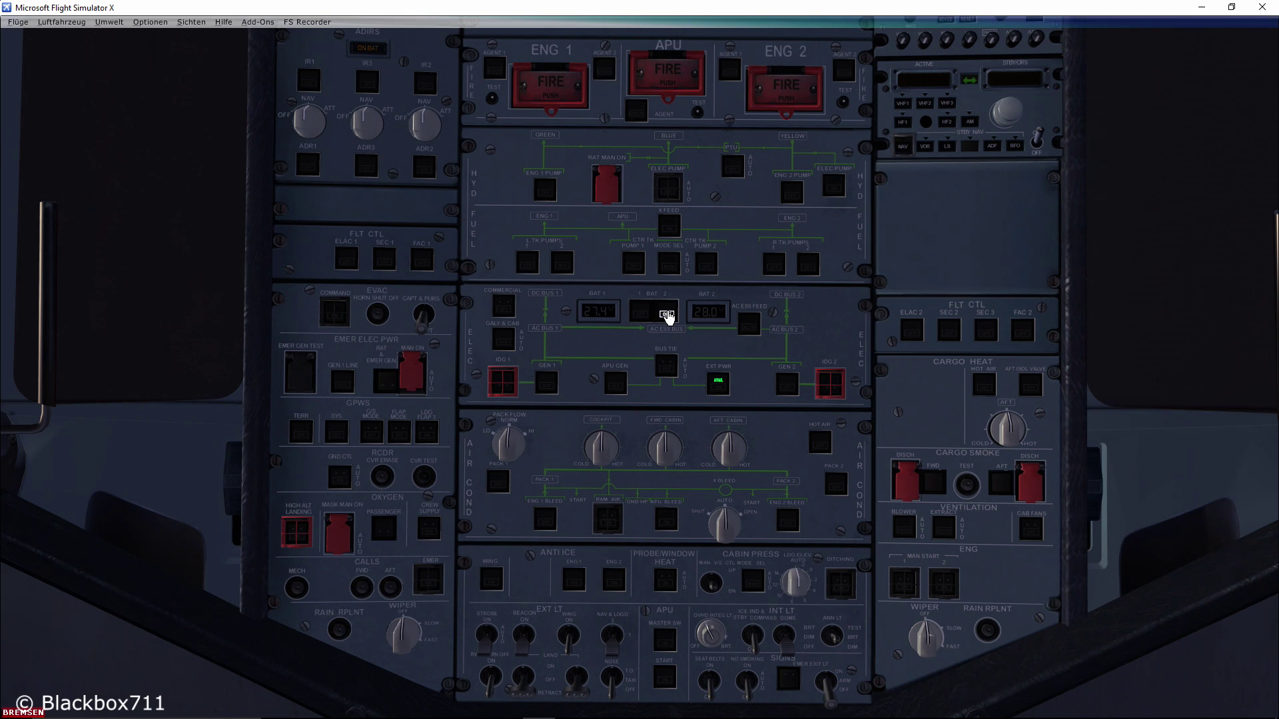
Step: Switch on battery 2, raise the INTEG LT knob, and connect external power to the buses
{"action": "left_click", "coordinate": [669, 317]}
{"action": "scroll", "coordinate": [713, 634], "scroll_direction": "up", "scroll_amount": 4}
{"action": "left_click", "coordinate": [718, 386]}
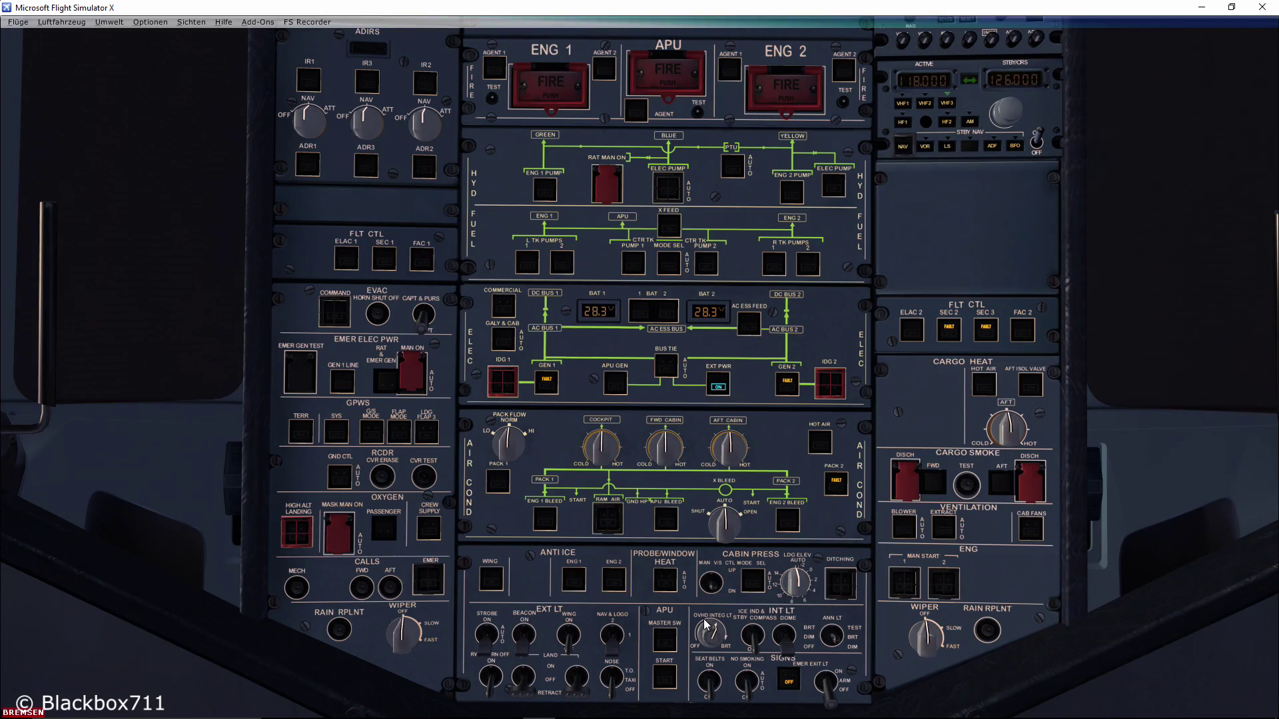
{"action": "key", "text": "a"}
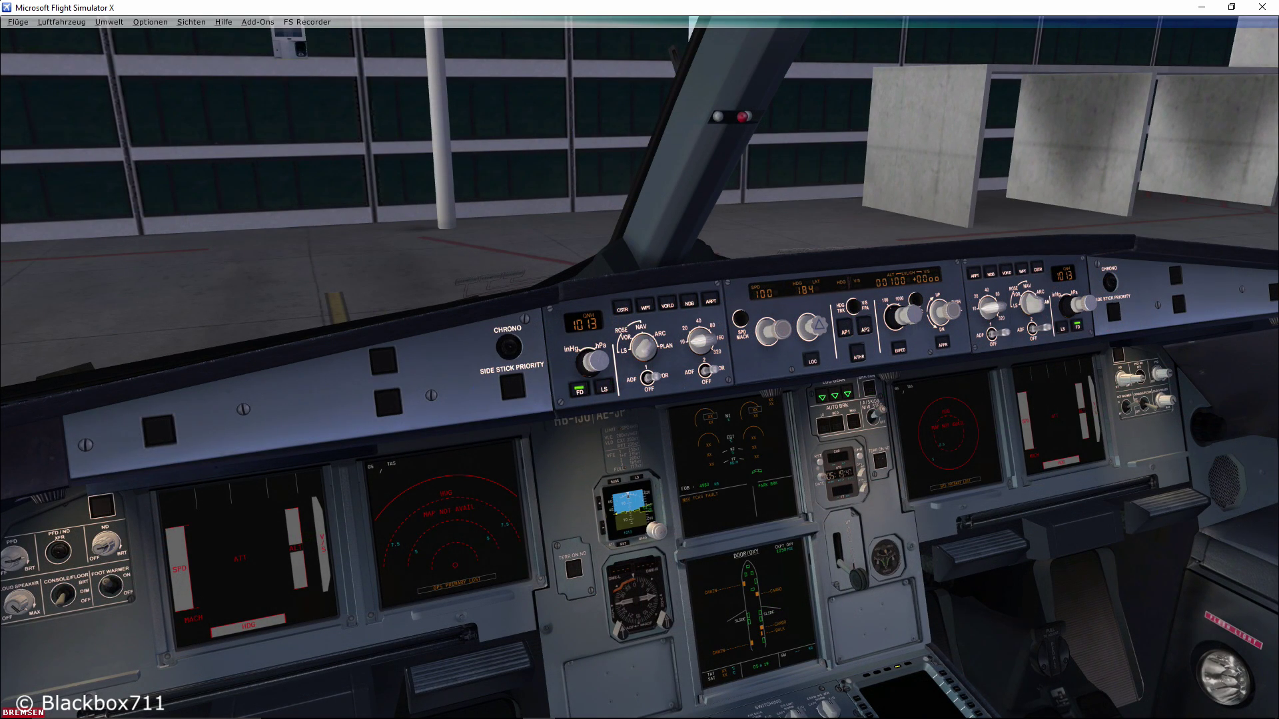
Step: Run the APU fire test, confirm the APU FIRE warning on the ECAM, then switch on the APU master
{"action": "key", "text": "a"}
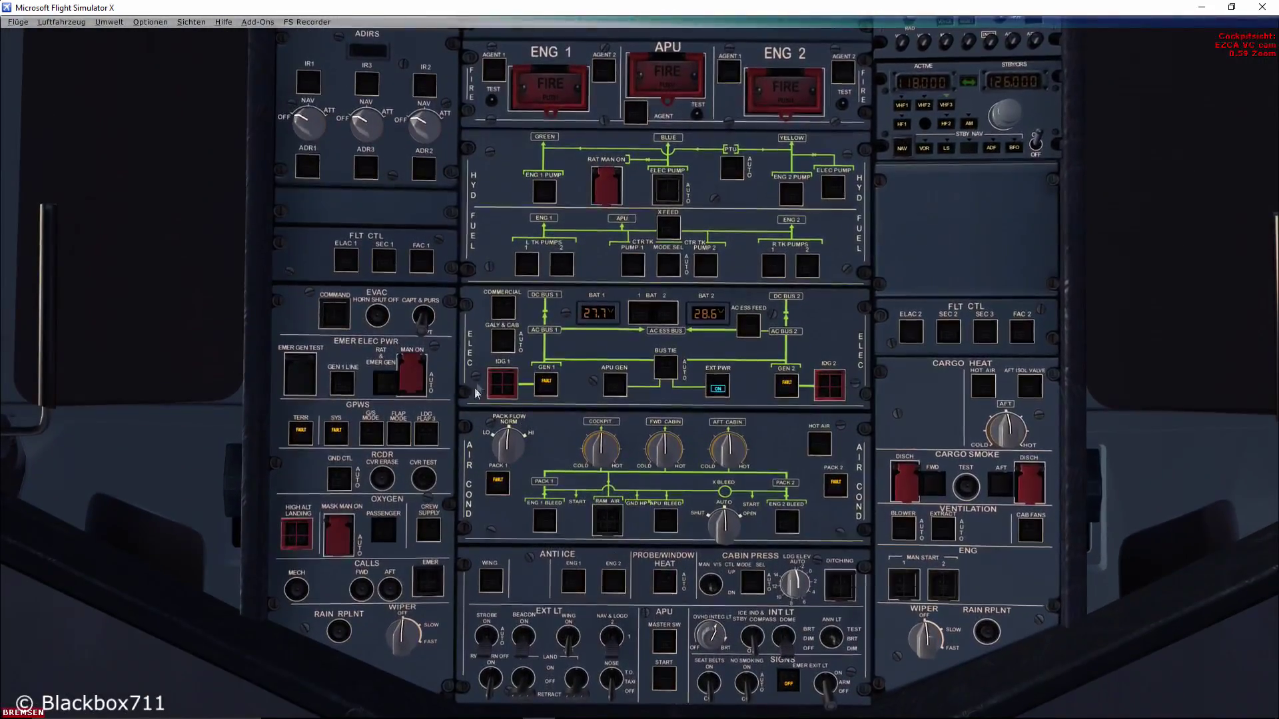
{"action": "left_click", "coordinate": [698, 113]}
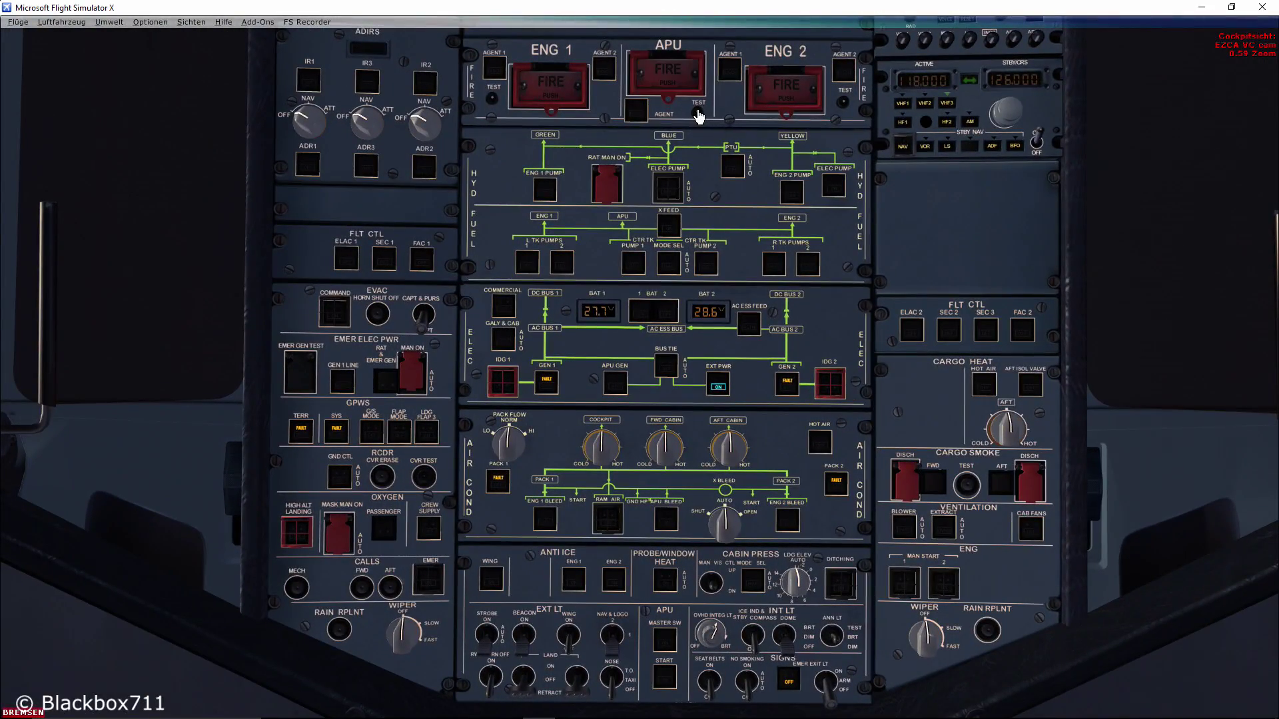
{"action": "left_click", "coordinate": [698, 115]}
{"action": "key", "text": "a"}
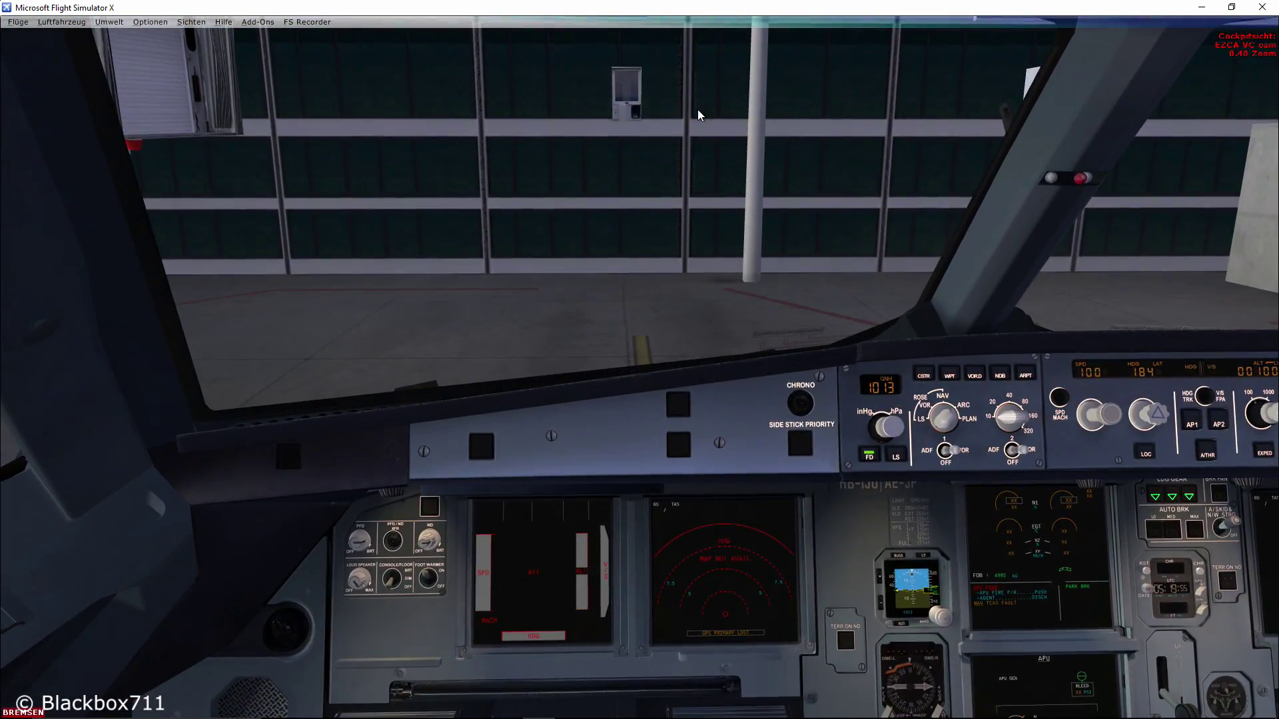
{"action": "key", "text": "a"}
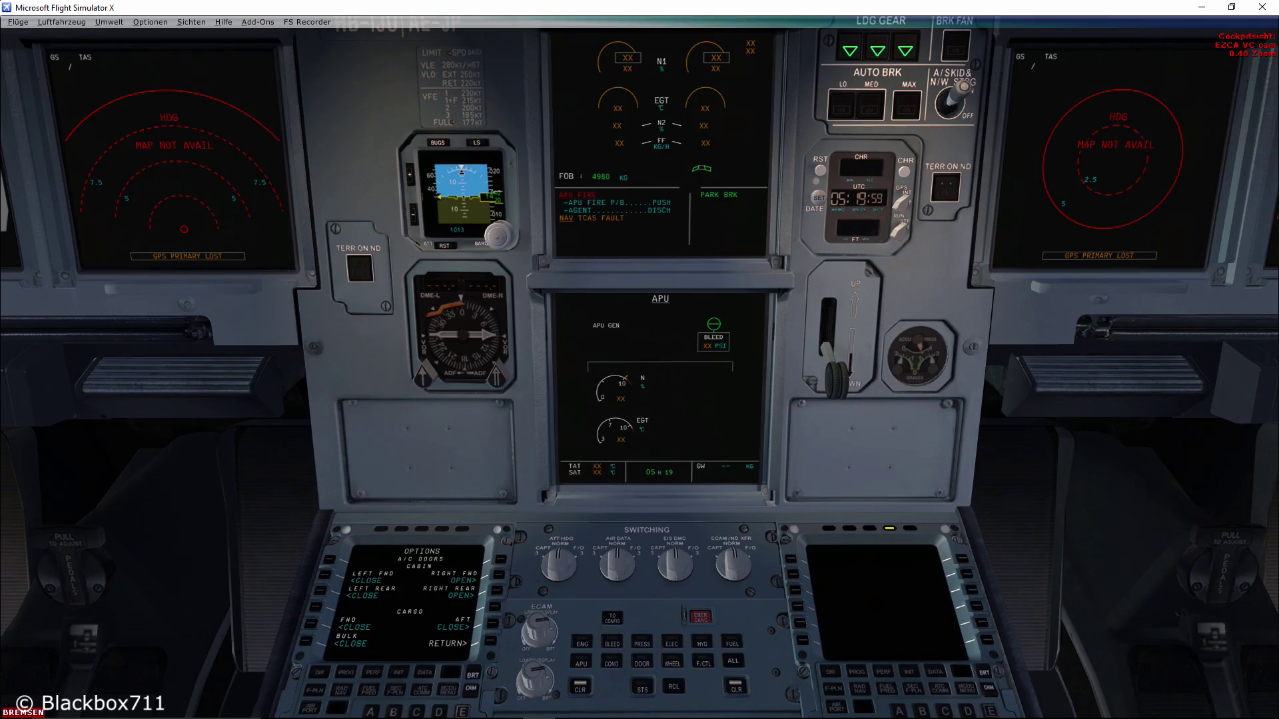
{"action": "key", "text": "a"}
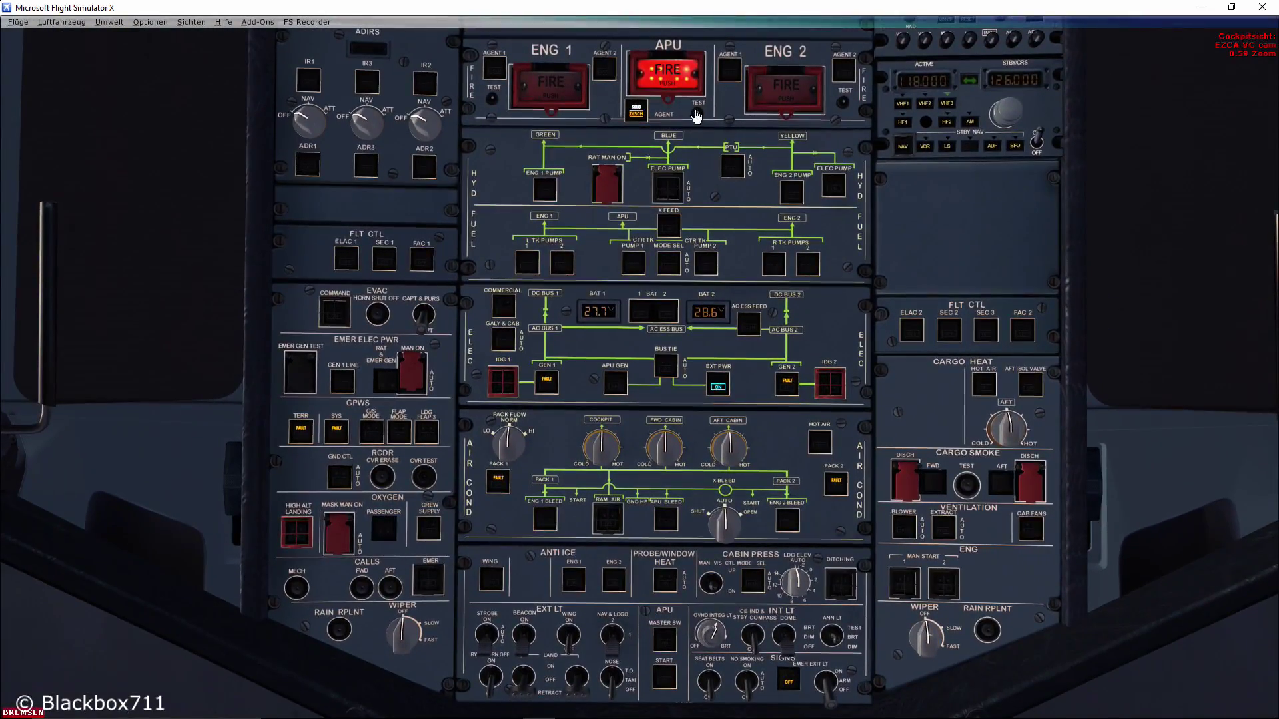
{"action": "left_click", "coordinate": [696, 114]}
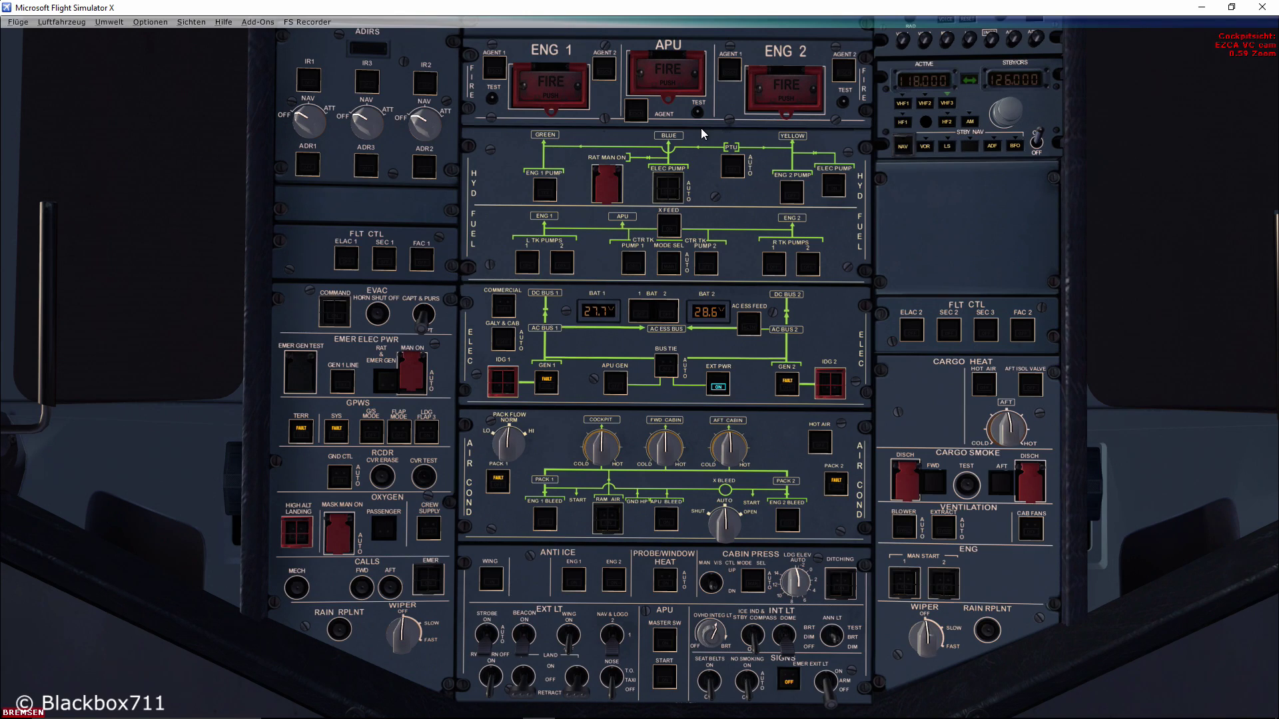
{"action": "left_click", "coordinate": [663, 643]}
Step: Start the APU and watch the ECAM until APU AVAIL appears
{"action": "left_click", "coordinate": [665, 680]}
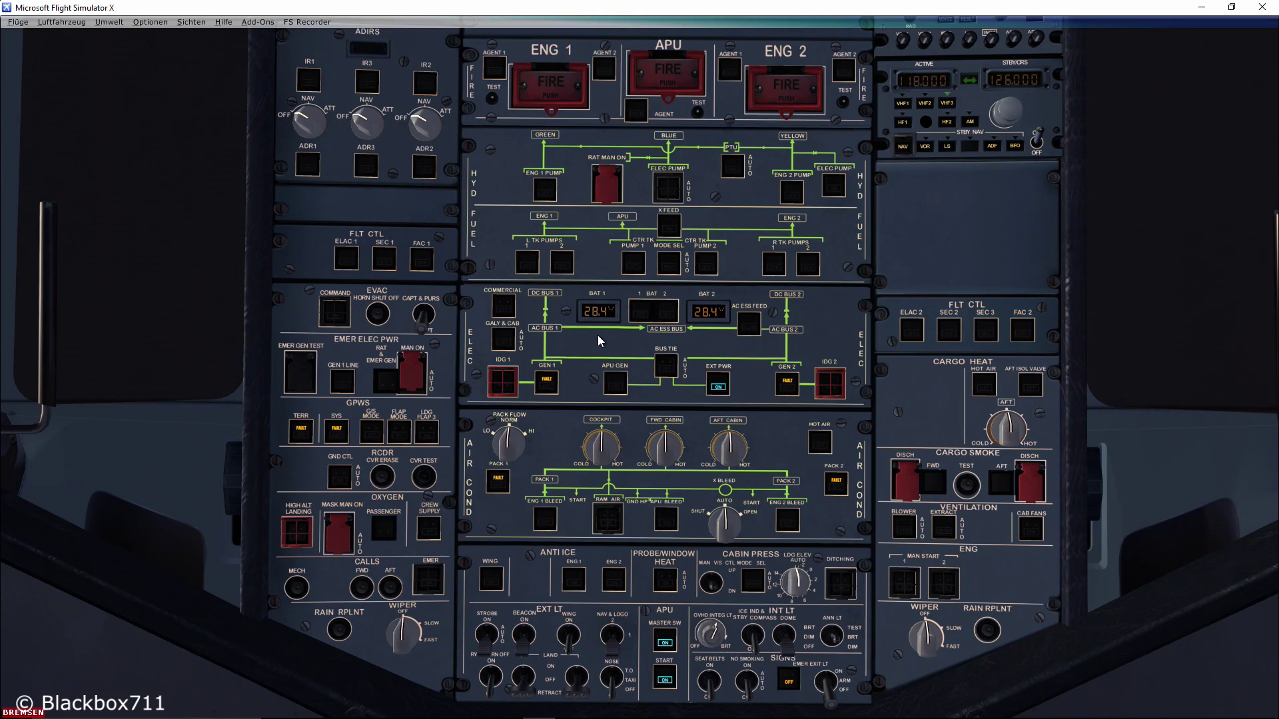
{"action": "key", "text": "a"}
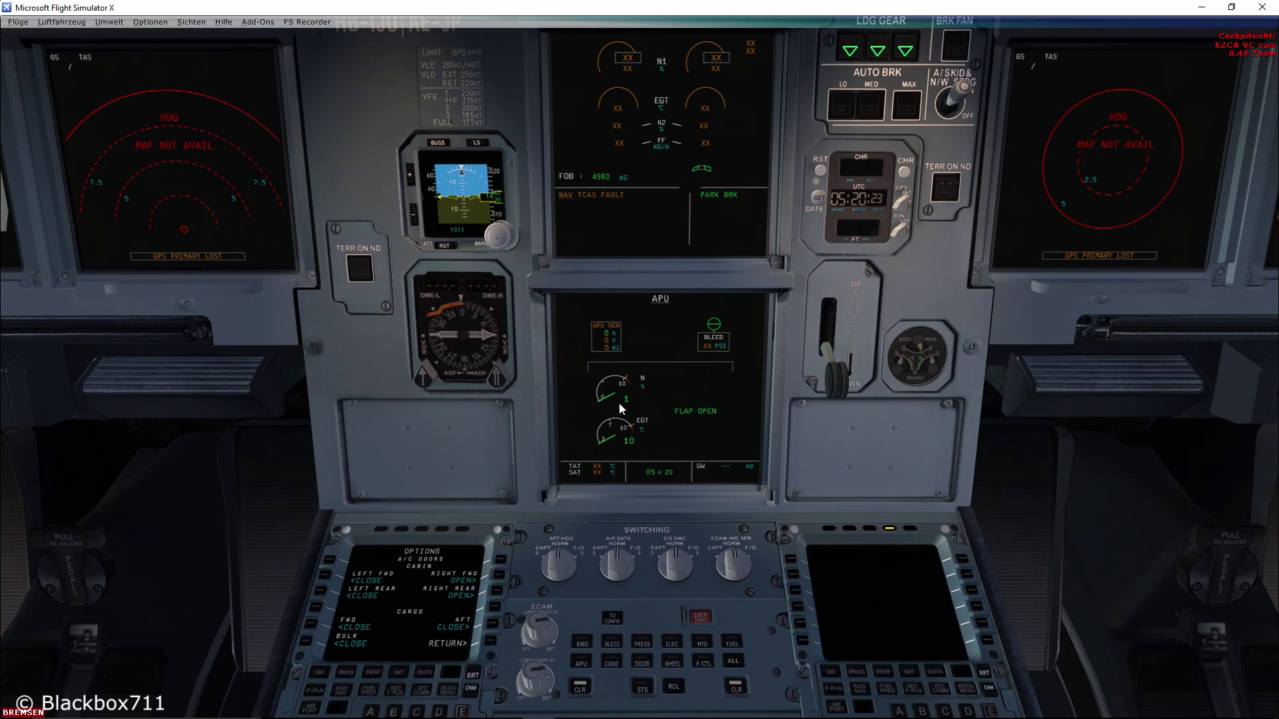
{"action": "key", "text": "a"}
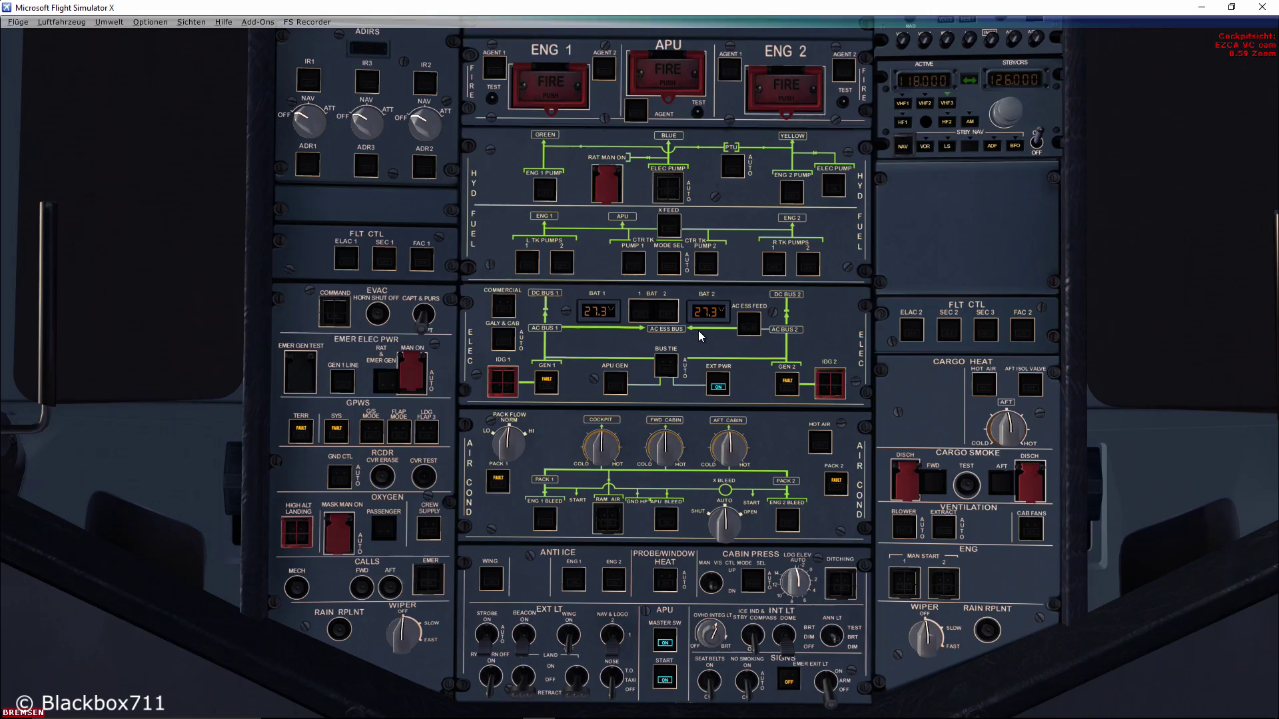
{"action": "key", "text": "a"}
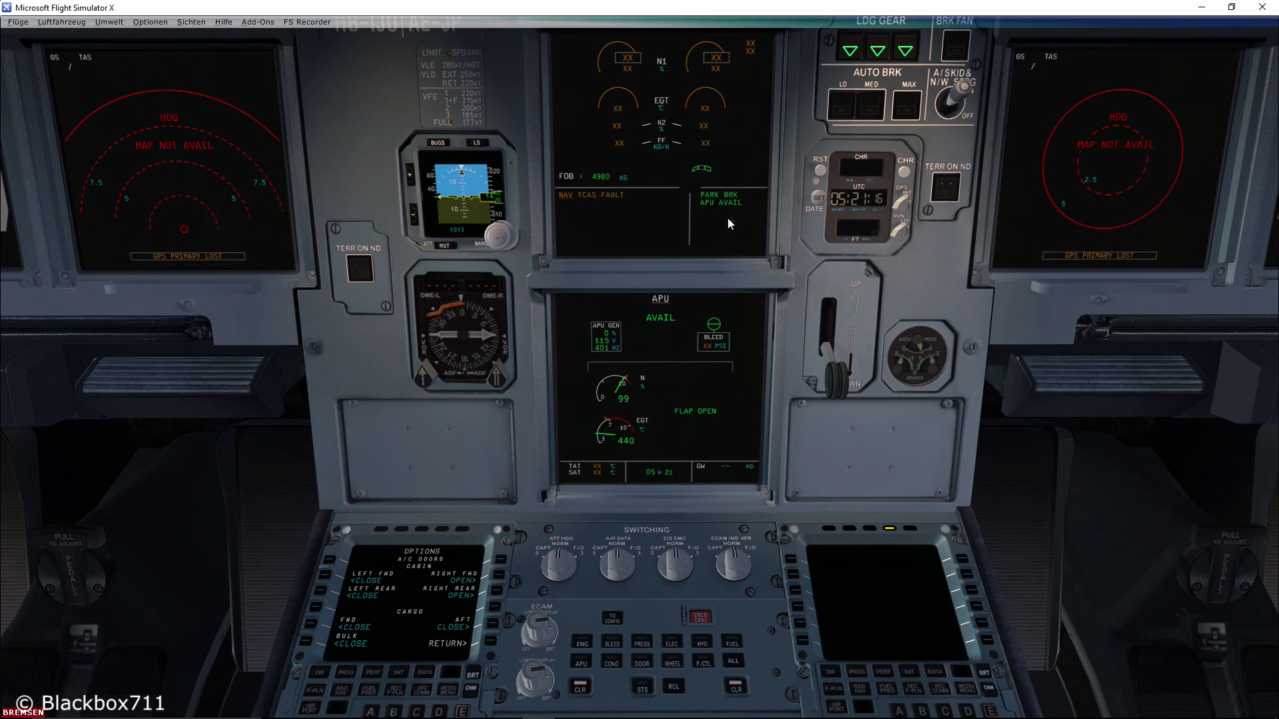
{"action": "key", "text": "ctrl+shift+2"}
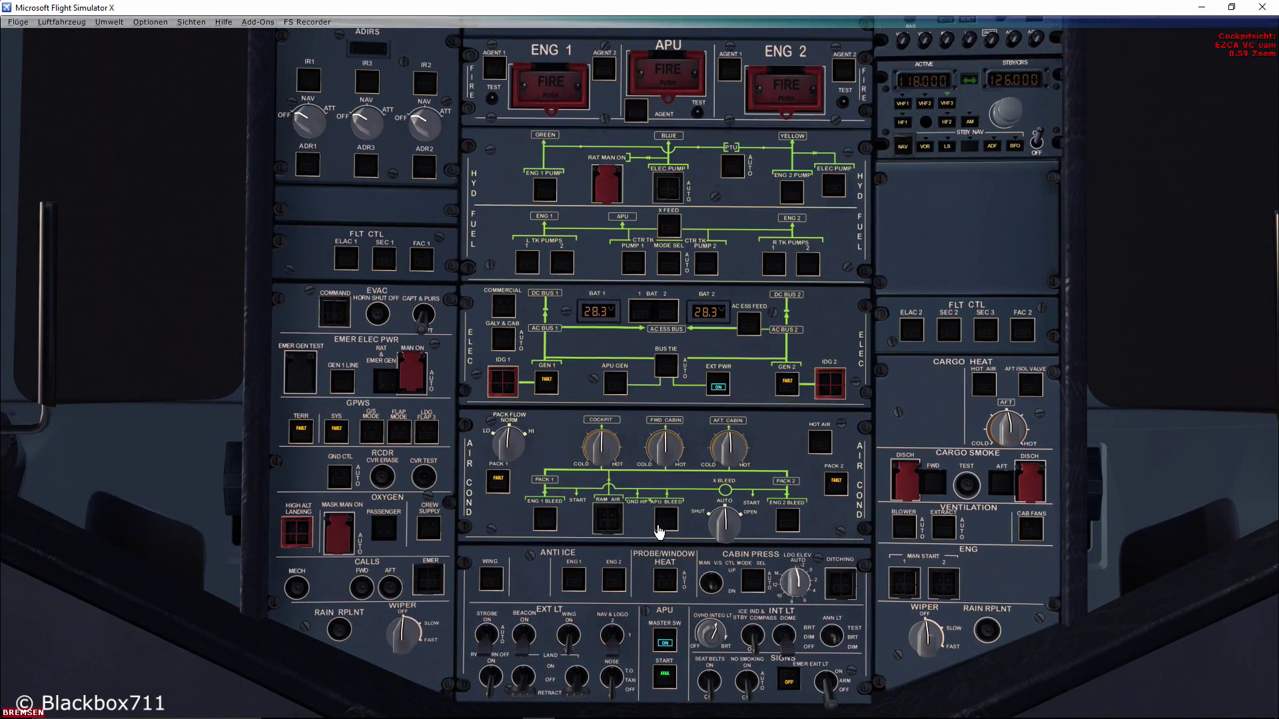
Step: Turn on APU bleed air and confirm APU BLEED in the ECAM memo
{"action": "left_click", "coordinate": [659, 524]}
{"action": "left_click", "coordinate": [835, 490]}
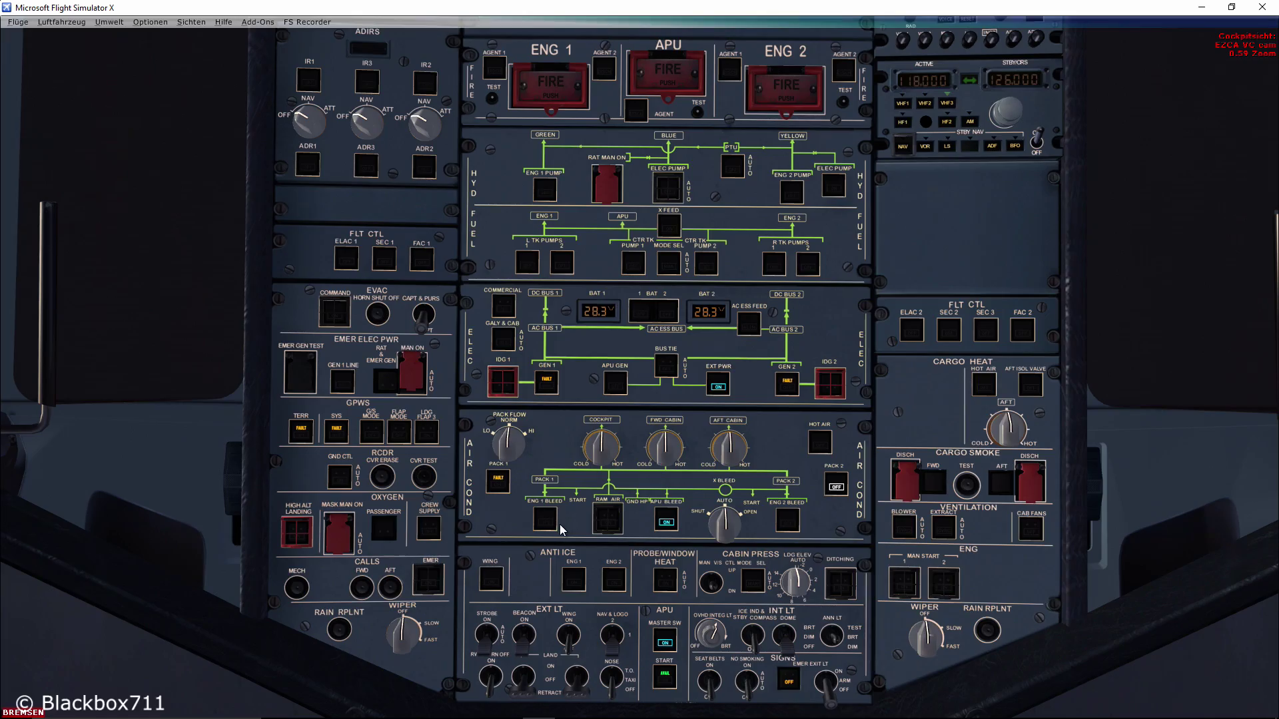
{"action": "key", "text": "ctrl+shift+1"}
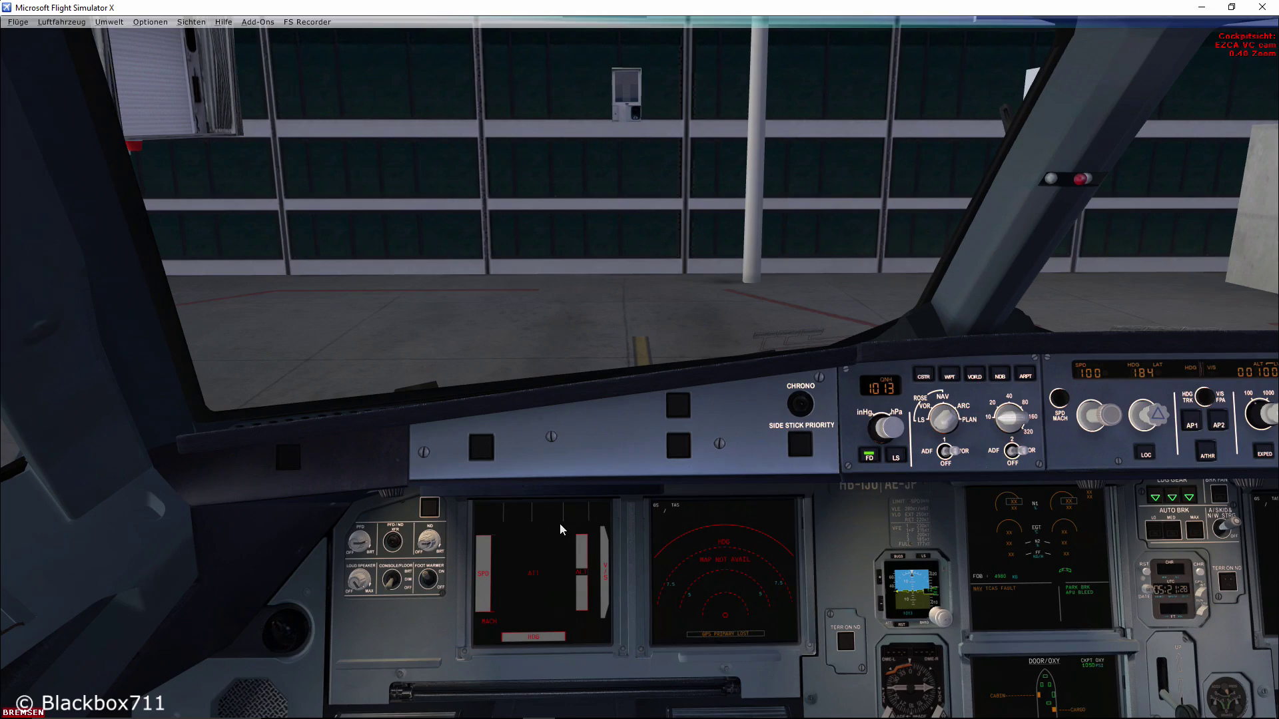
{"action": "key", "text": "ctrl+shift+2"}
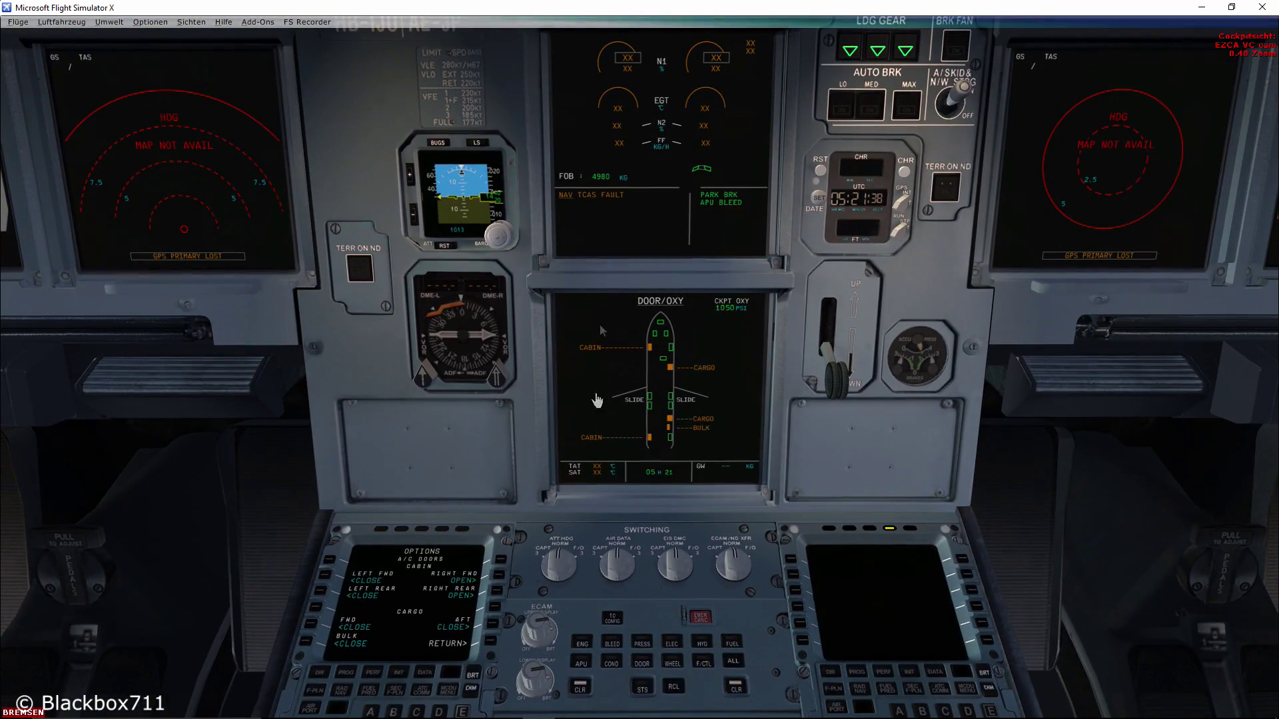
Step: Clear the NAV TCAS FAULT message, show the HYD page on the lower ECAM, and enlarge the captain's MCDU
{"action": "left_click", "coordinate": [582, 690]}
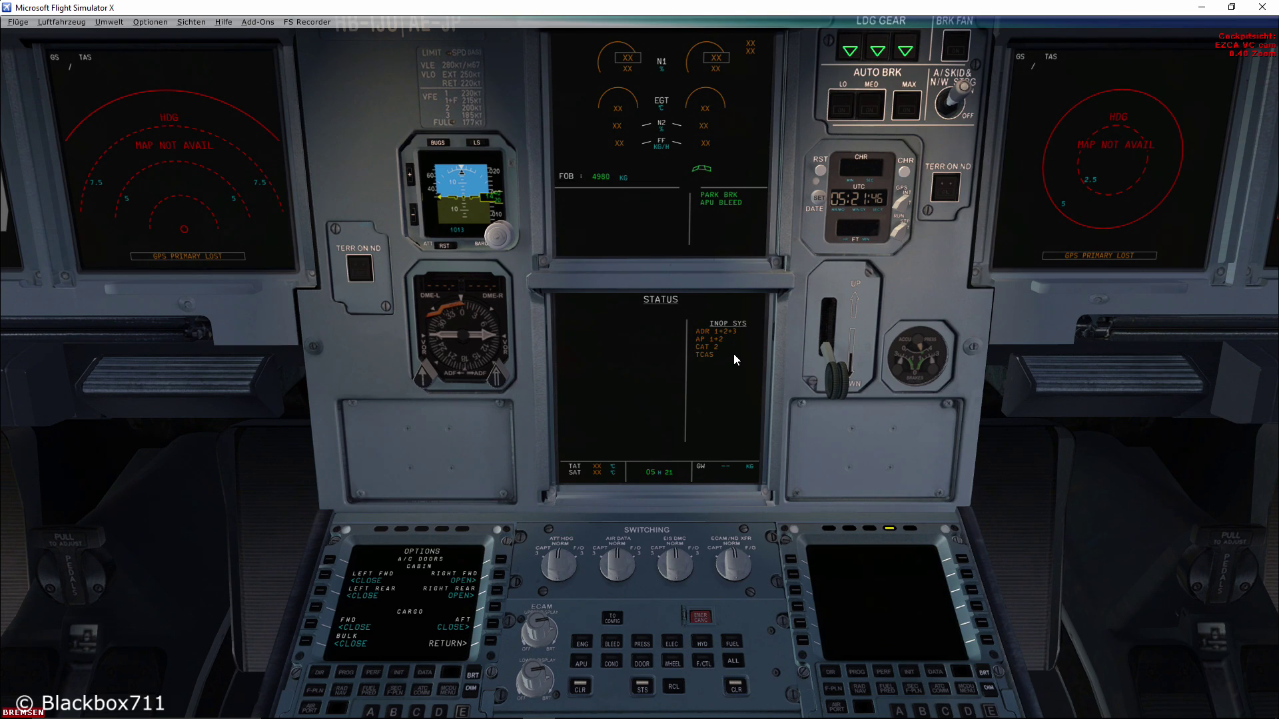
{"action": "left_click", "coordinate": [673, 688]}
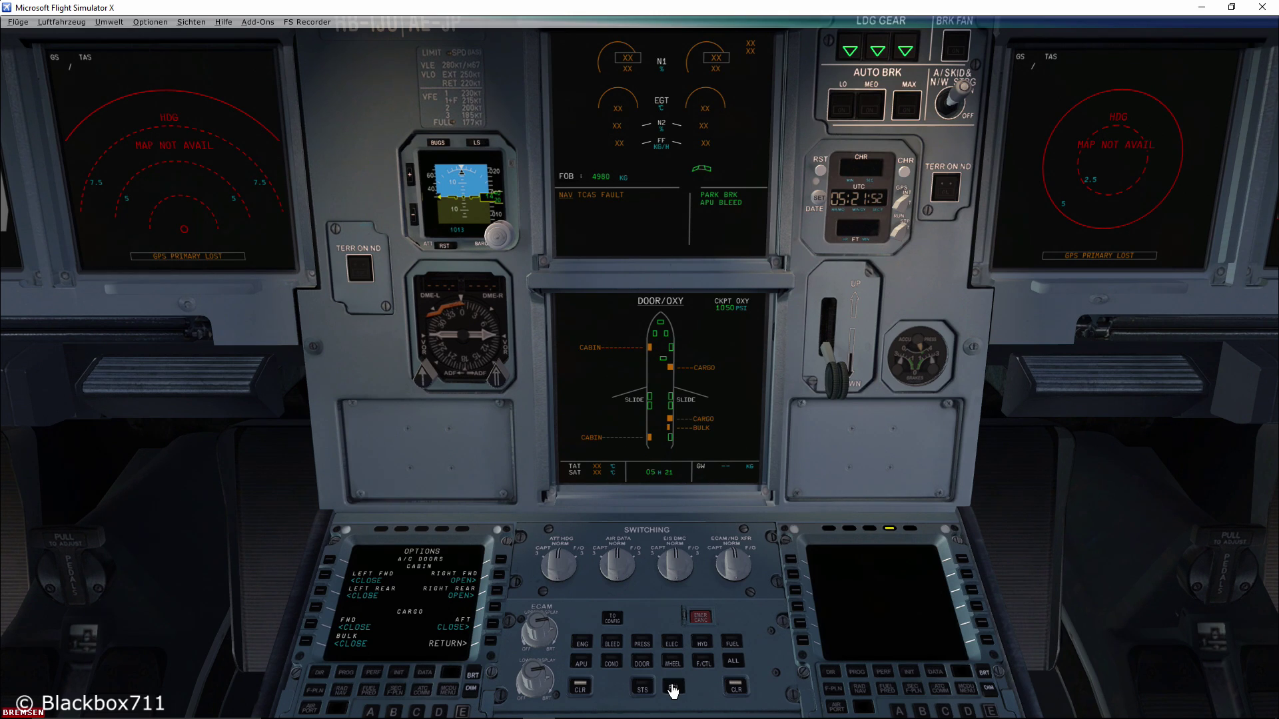
{"action": "left_click", "coordinate": [737, 687]}
{"action": "left_click", "coordinate": [701, 644]}
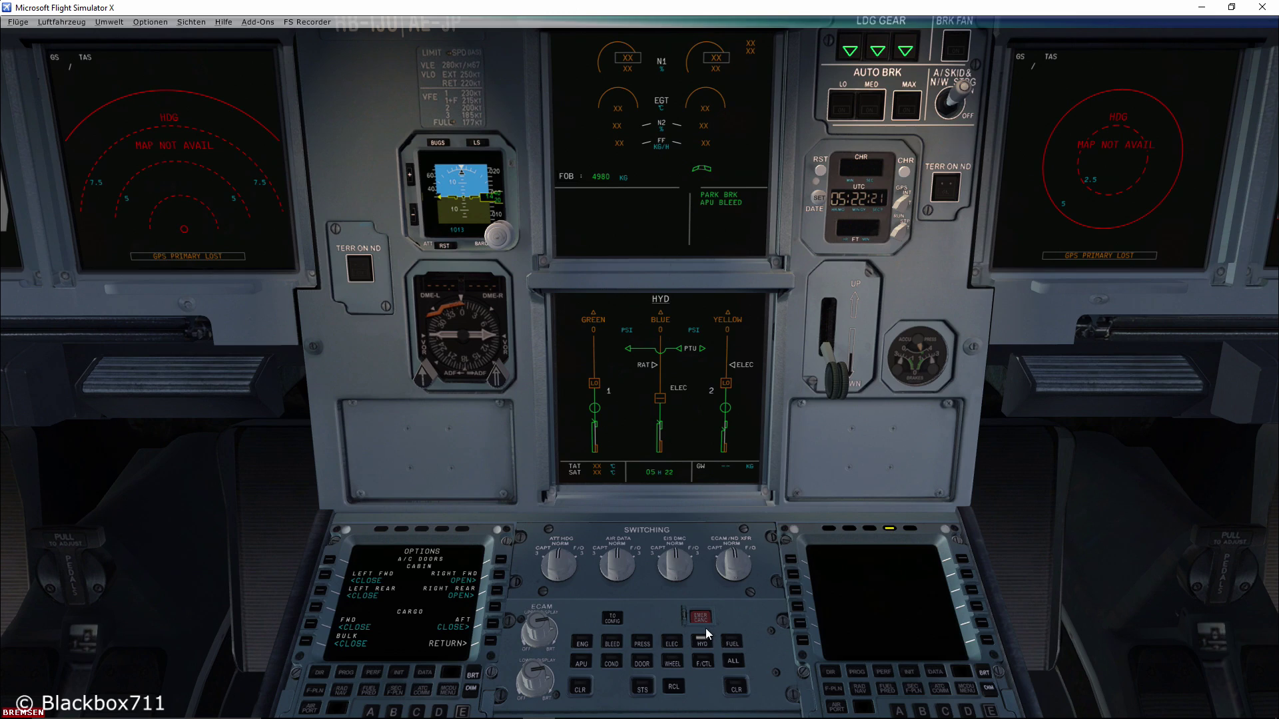
{"action": "left_click", "coordinate": [418, 606]}
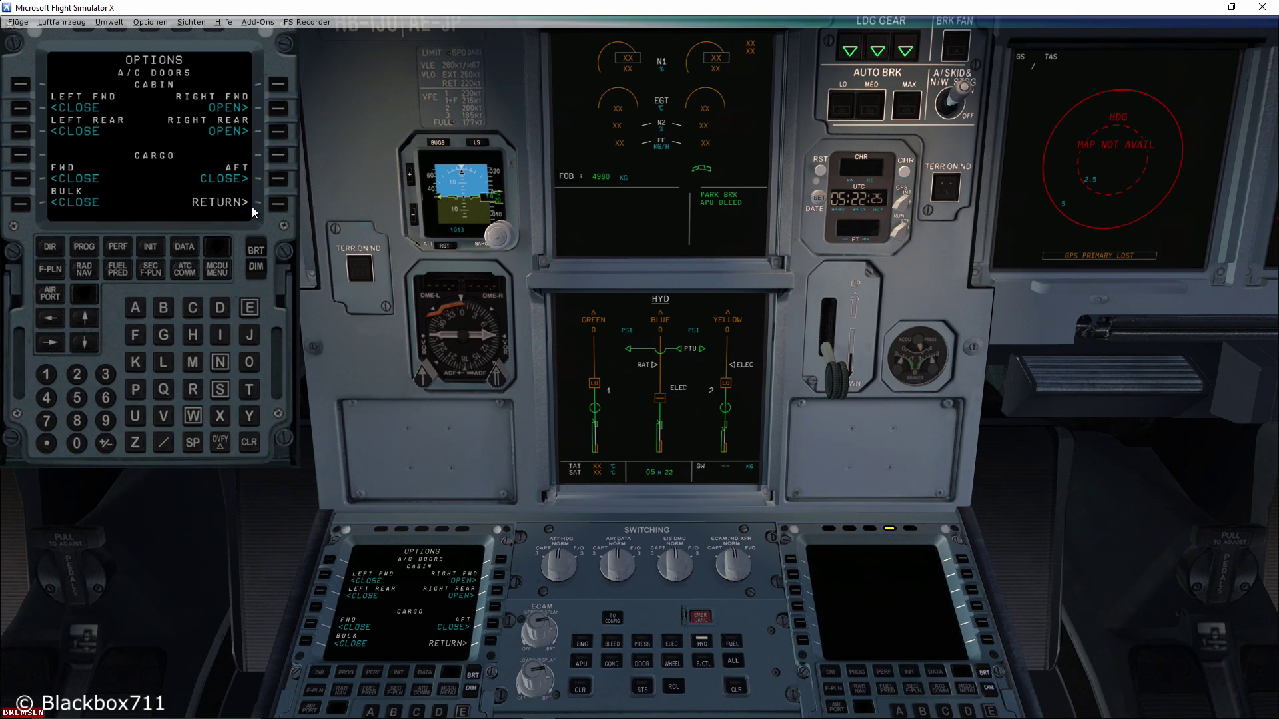
Step: Check the MCDU MAINT options, close the pop-up, then select INIT on the MCDU and ENG on the ECAM
{"action": "left_click", "coordinate": [277, 203]}
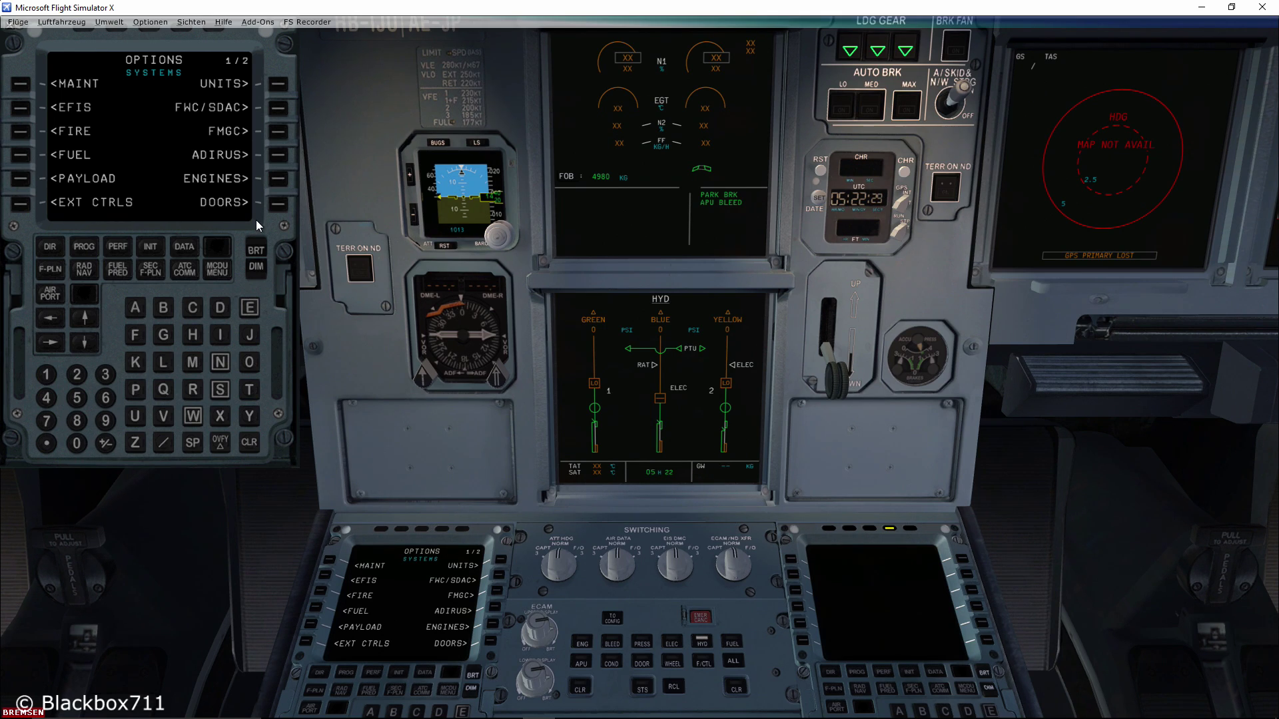
{"action": "left_click", "coordinate": [20, 84]}
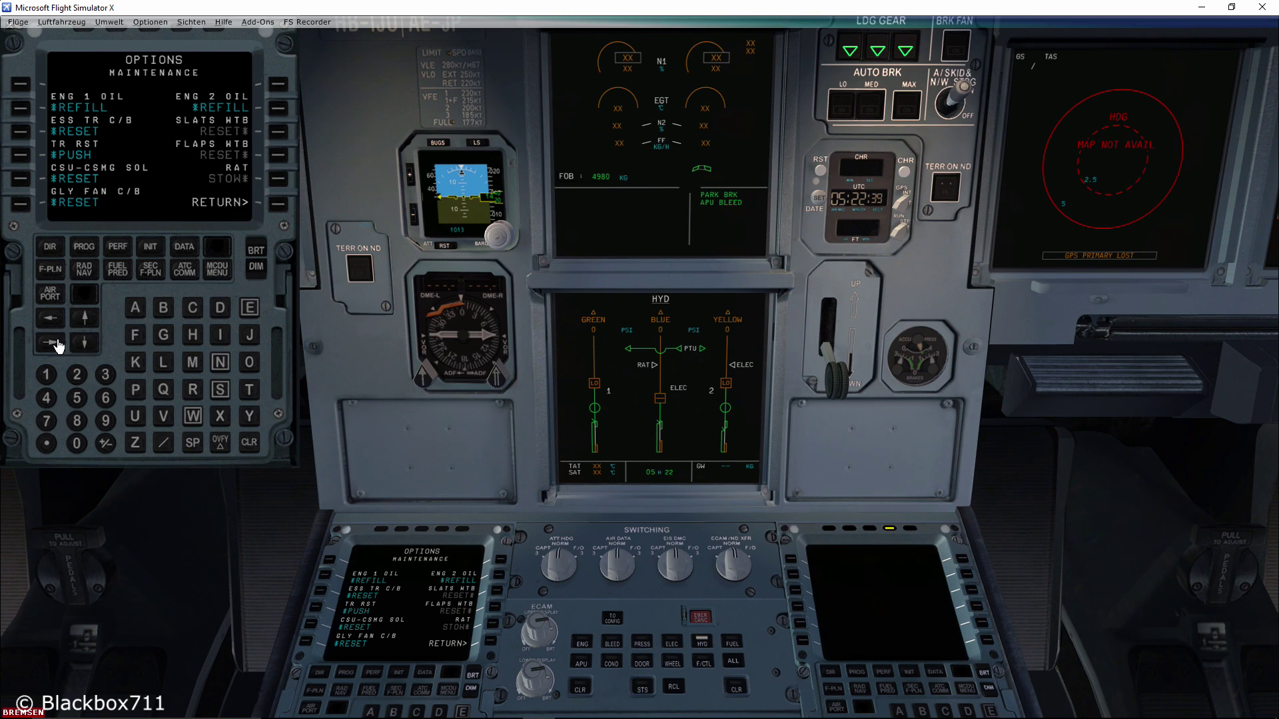
{"action": "left_click", "coordinate": [278, 202]}
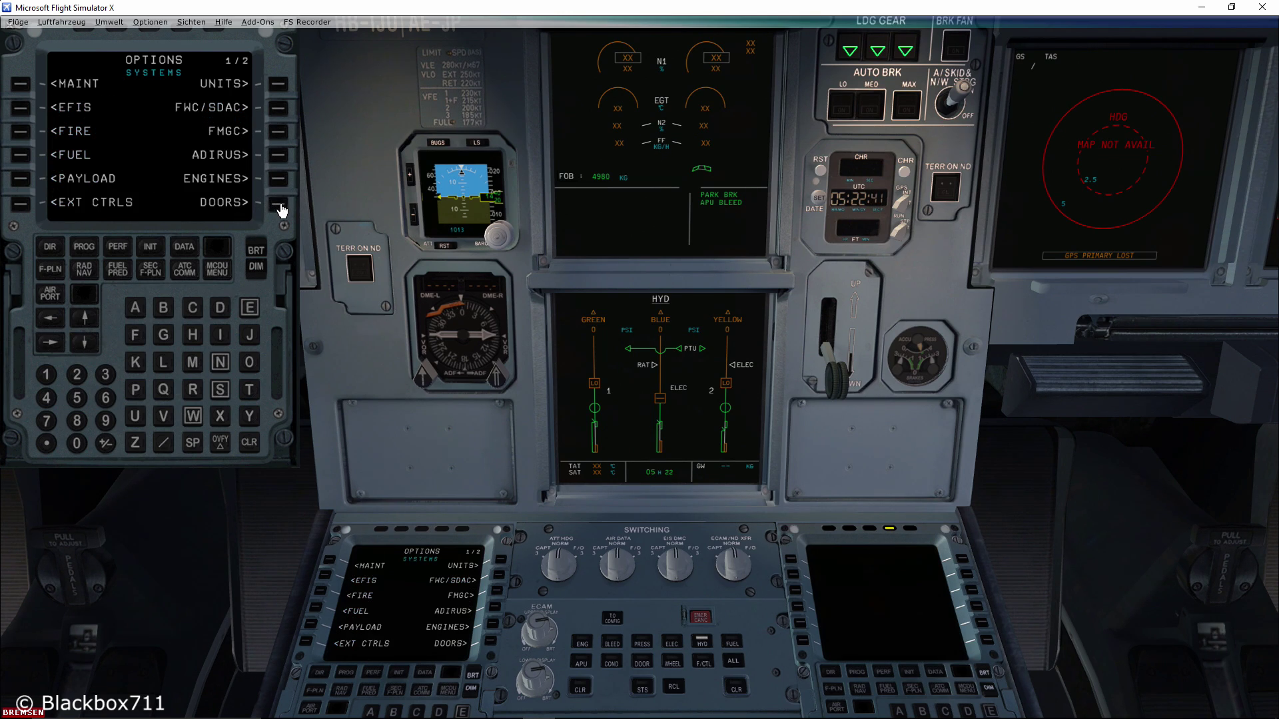
{"action": "left_click", "coordinate": [209, 160]}
{"action": "left_click", "coordinate": [398, 672]}
{"action": "left_click", "coordinate": [582, 643]}
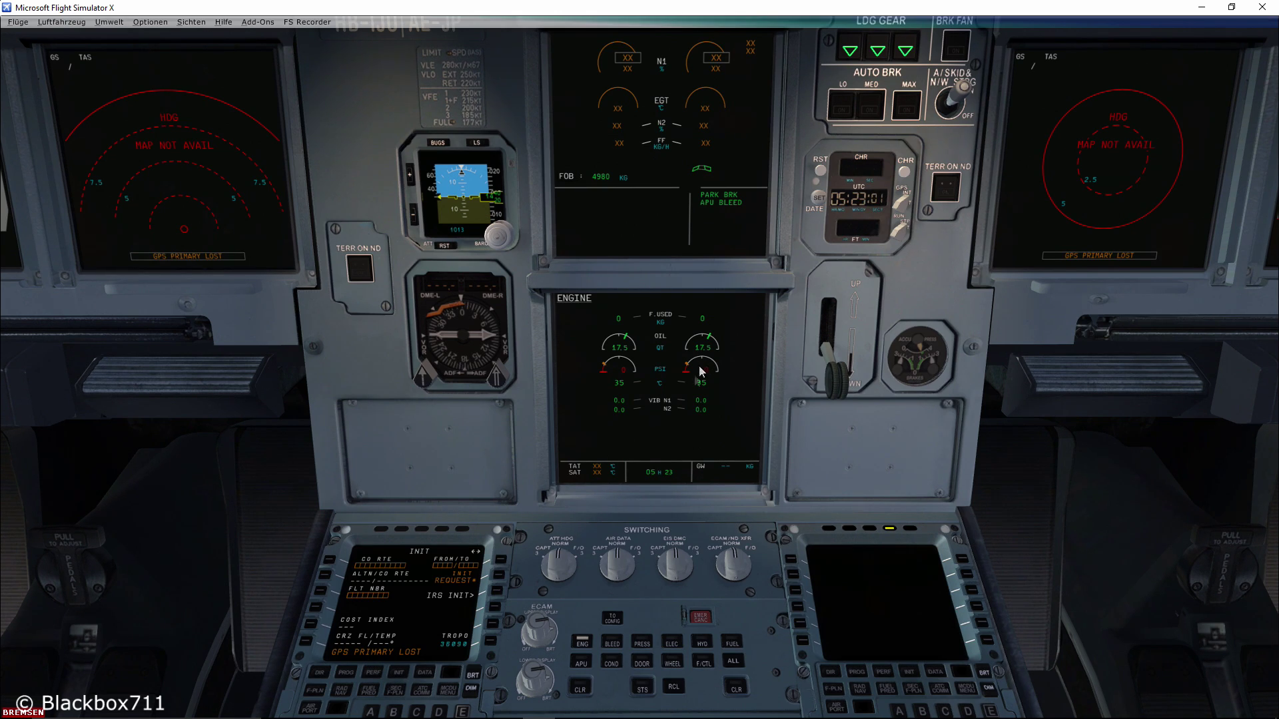
Step: Press INIT REQUEST* on the MCDU INIT page to request initialisation data
{"action": "left_click", "coordinate": [499, 581]}
Step: Cycle the view between the pedestal, main panel and overhead, ending looking up toward the overhead
{"action": "key", "text": "a"}
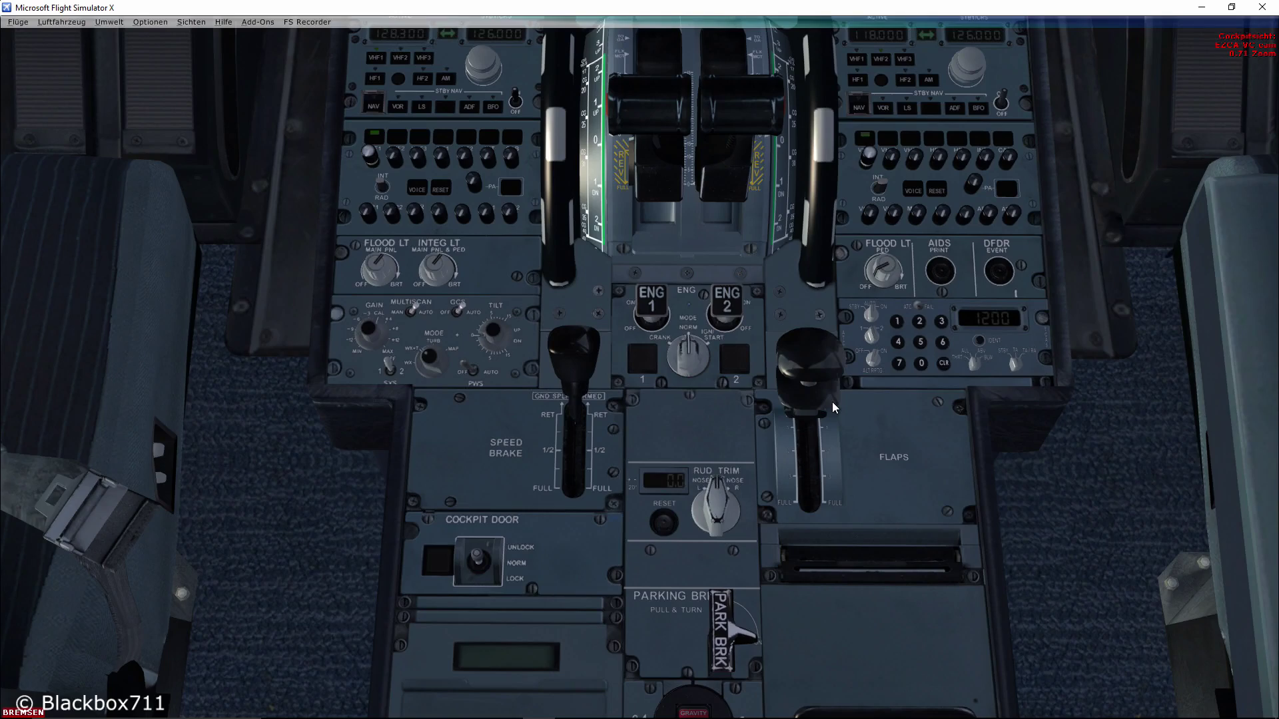
{"action": "key", "text": "a"}
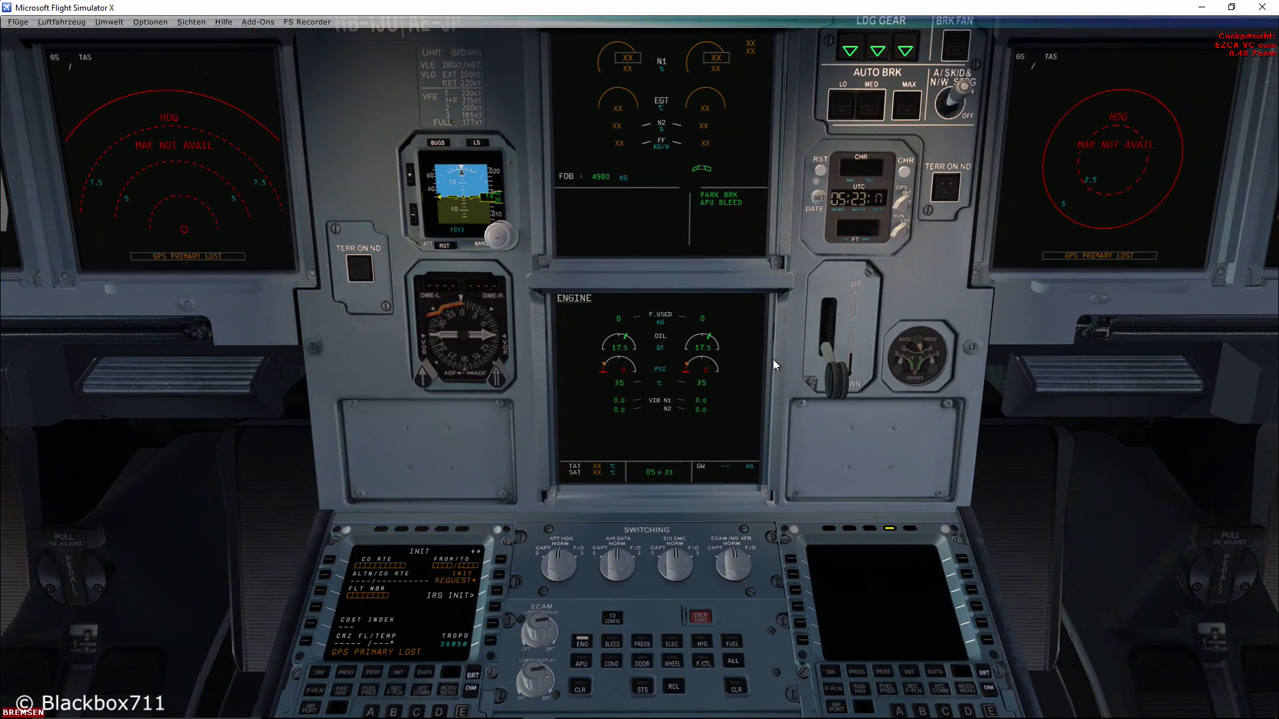
{"action": "key", "text": "a"}
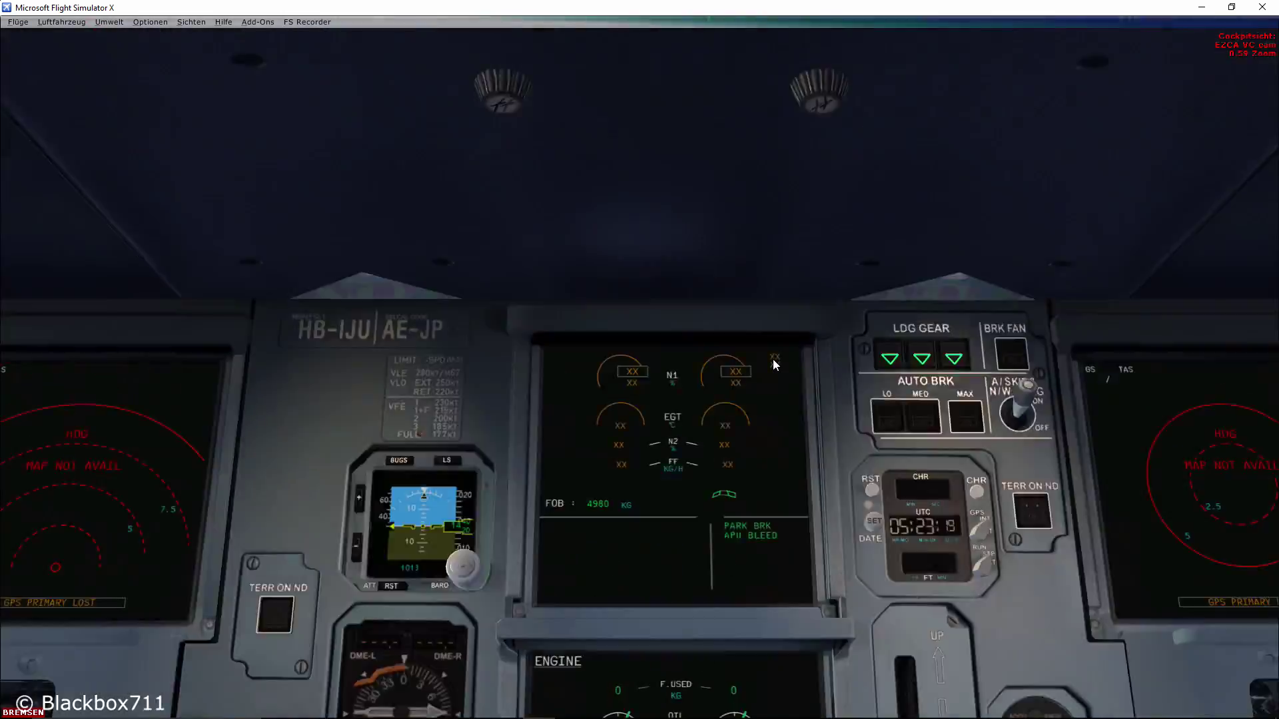
{"action": "key", "text": "a"}
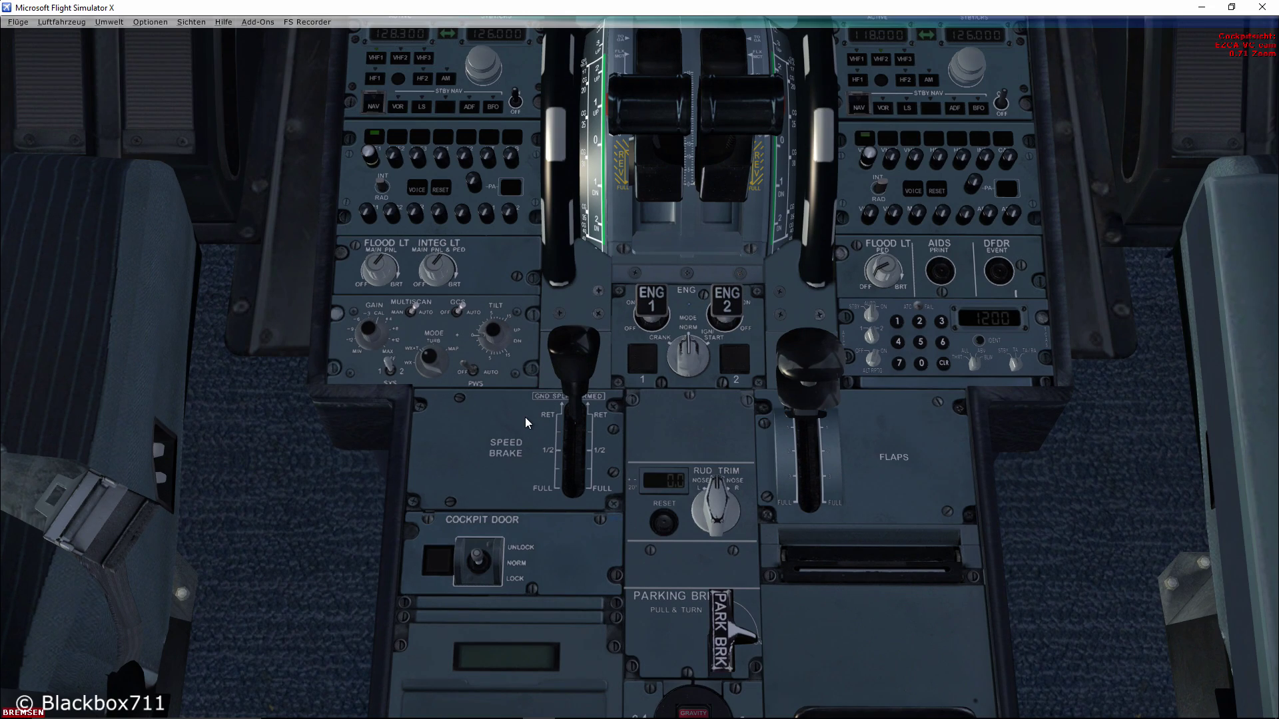
{"action": "key", "text": "a"}
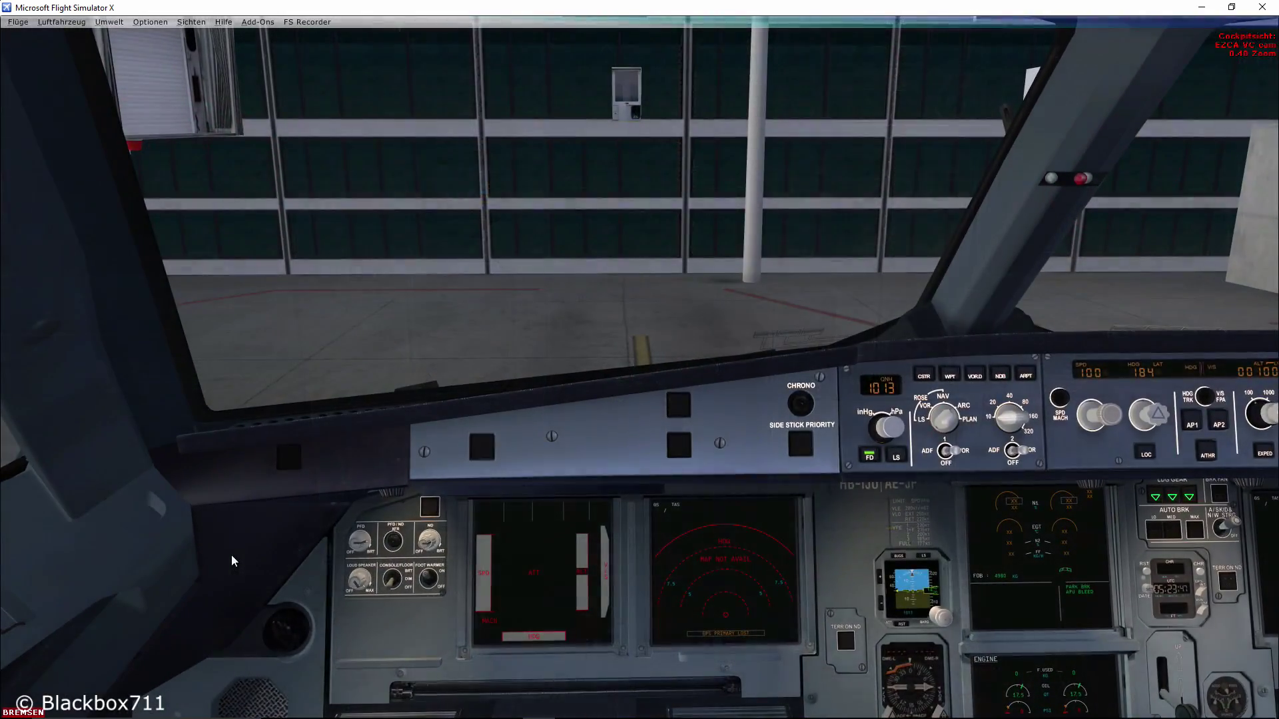
{"action": "key", "text": "8"}
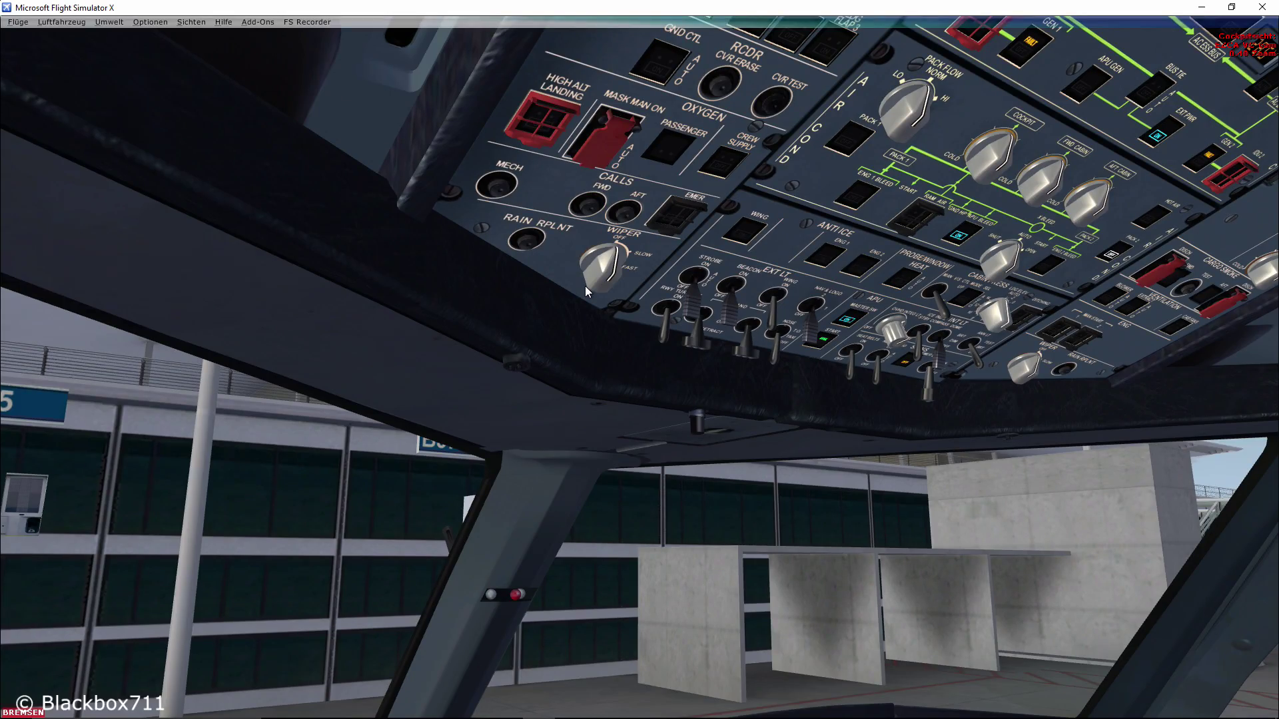
Step: Turn on RCDR GND CTL, then pull out the VHF receiver knob on the pedestal audio panel
{"action": "key", "text": "9"}
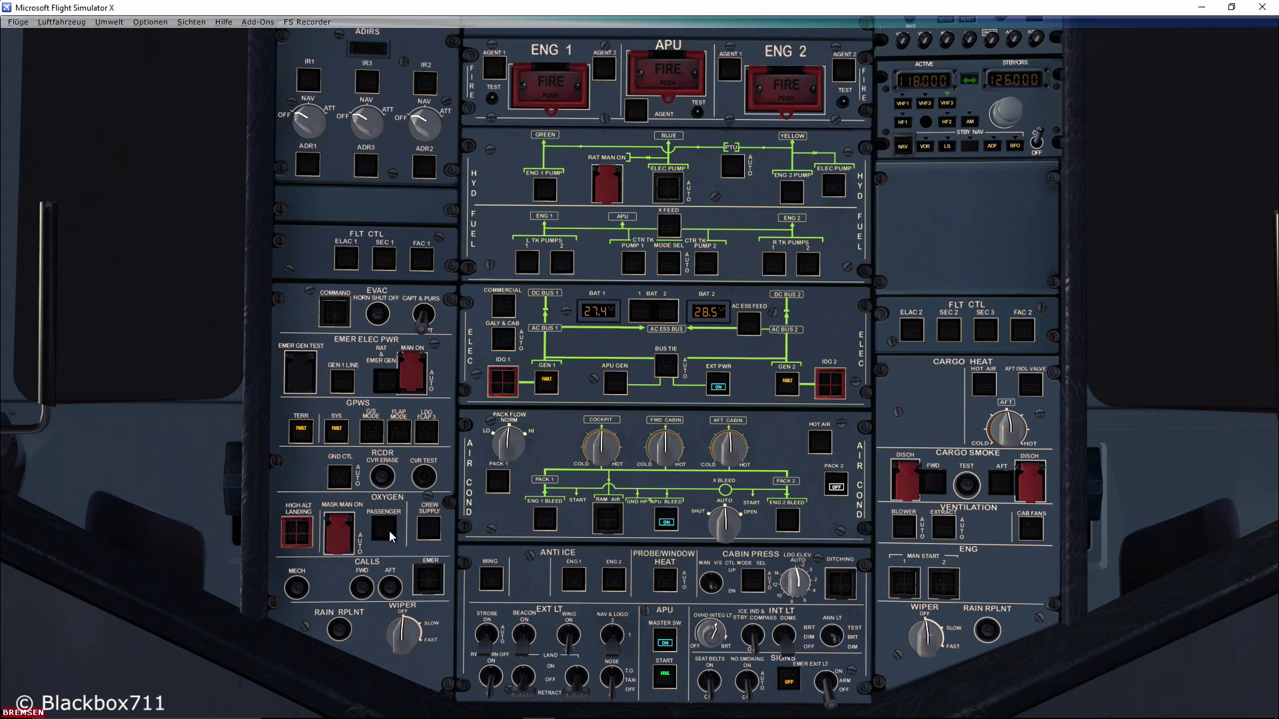
{"action": "left_click", "coordinate": [340, 478]}
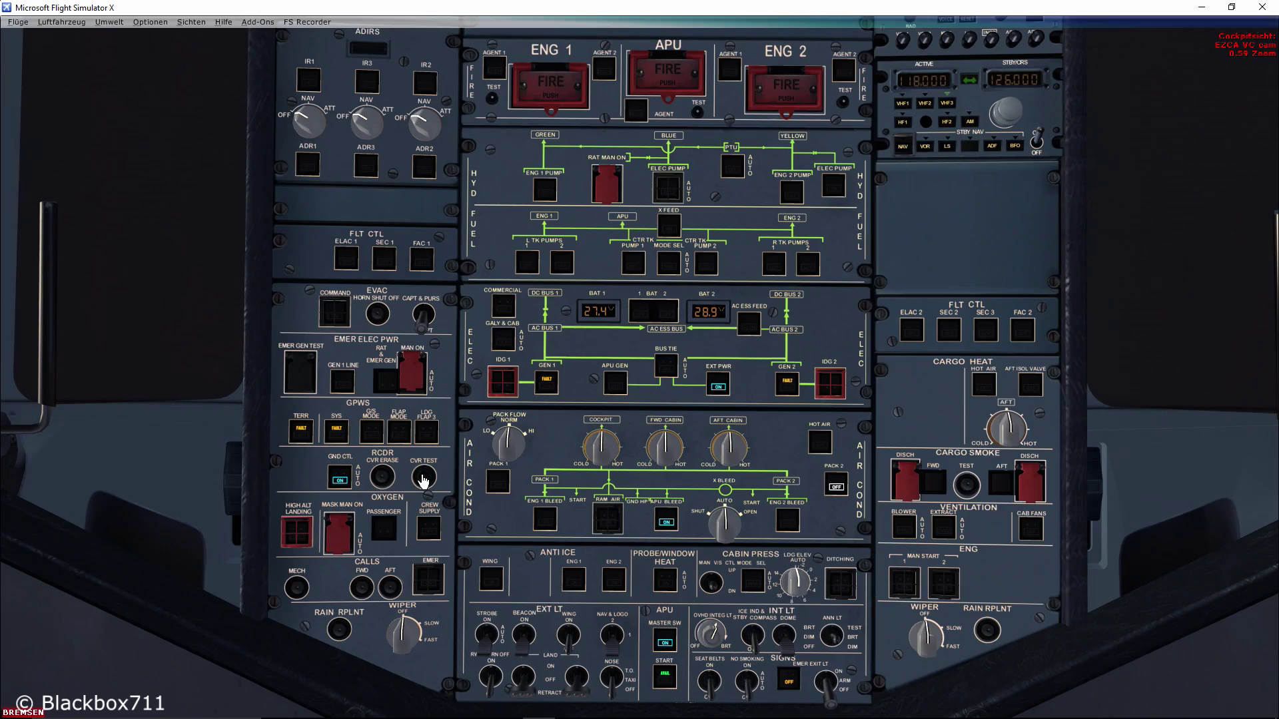
{"action": "key", "text": "shift+KP_2"}
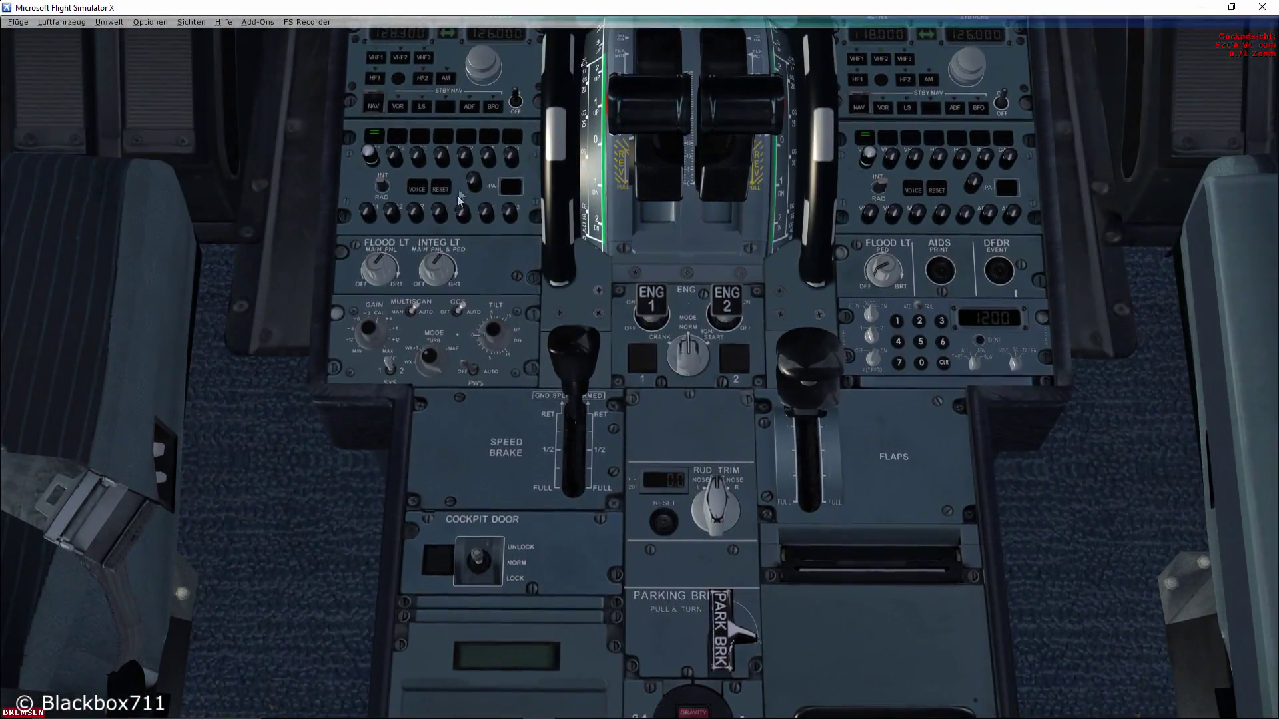
{"action": "left_click", "coordinate": [484, 158]}
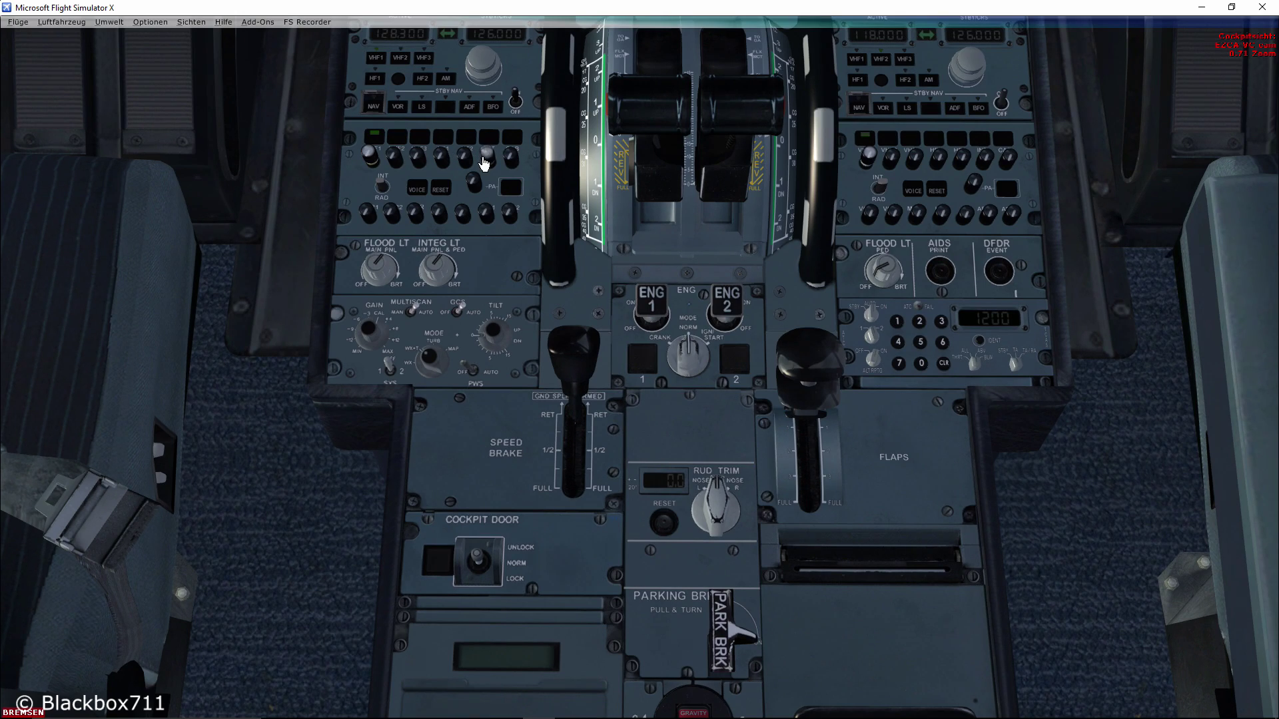
{"action": "left_click", "coordinate": [486, 160]}
{"action": "left_click", "coordinate": [488, 156]}
{"action": "key", "text": "ctrl+2"}
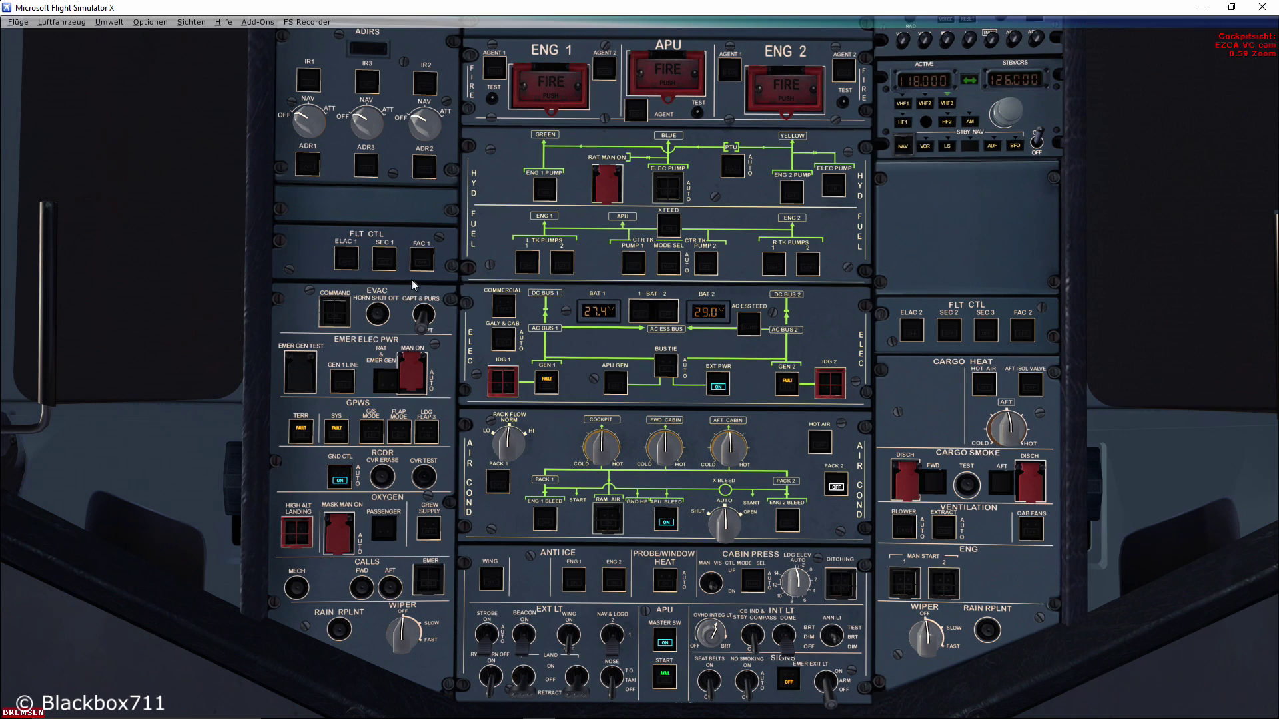
Step: Turn the IR1, IR2 and IR3 mode selectors to NAV
{"action": "left_click", "coordinate": [308, 119]}
{"action": "left_click", "coordinate": [430, 124]}
{"action": "left_click", "coordinate": [365, 122]}
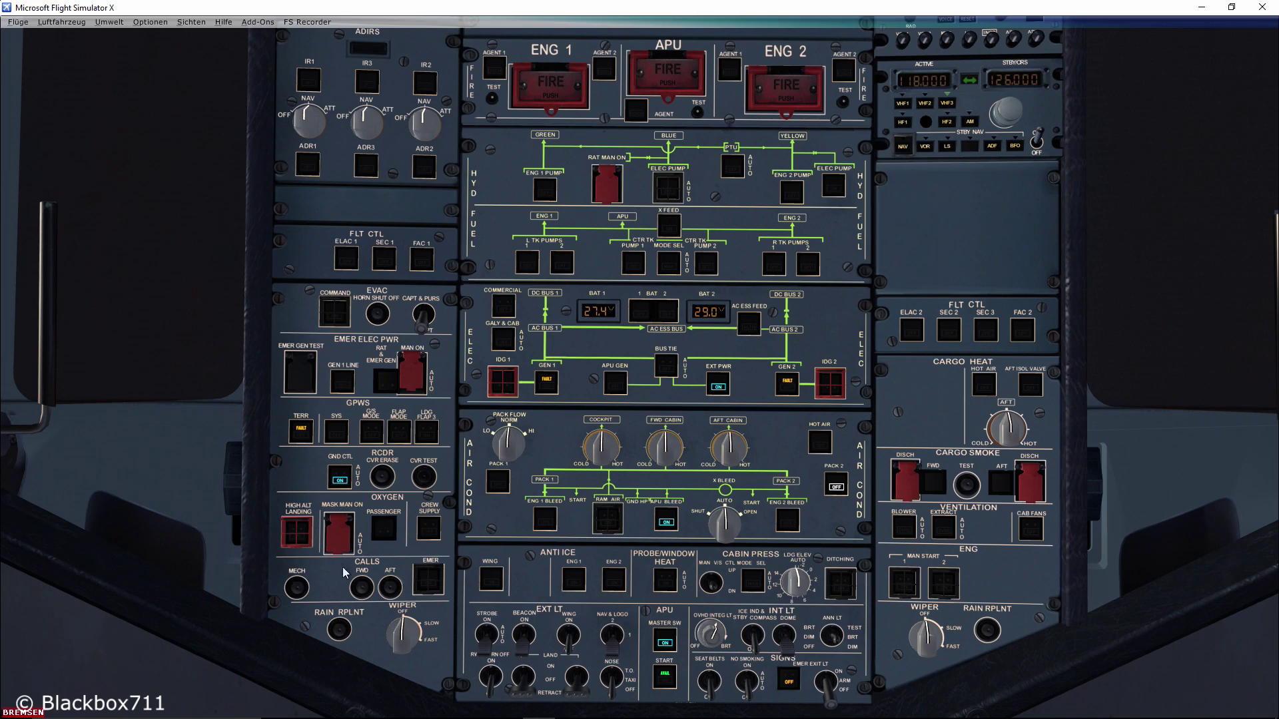
Step: Set the STROBE, NAV & LOGO, SEAT BELTS, NO SMOKING and EMER EXIT LT switches
{"action": "left_click", "coordinate": [486, 651]}
{"action": "left_click", "coordinate": [616, 655]}
{"action": "left_click", "coordinate": [709, 689]}
{"action": "left_click", "coordinate": [750, 691]}
{"action": "left_click", "coordinate": [830, 698]}
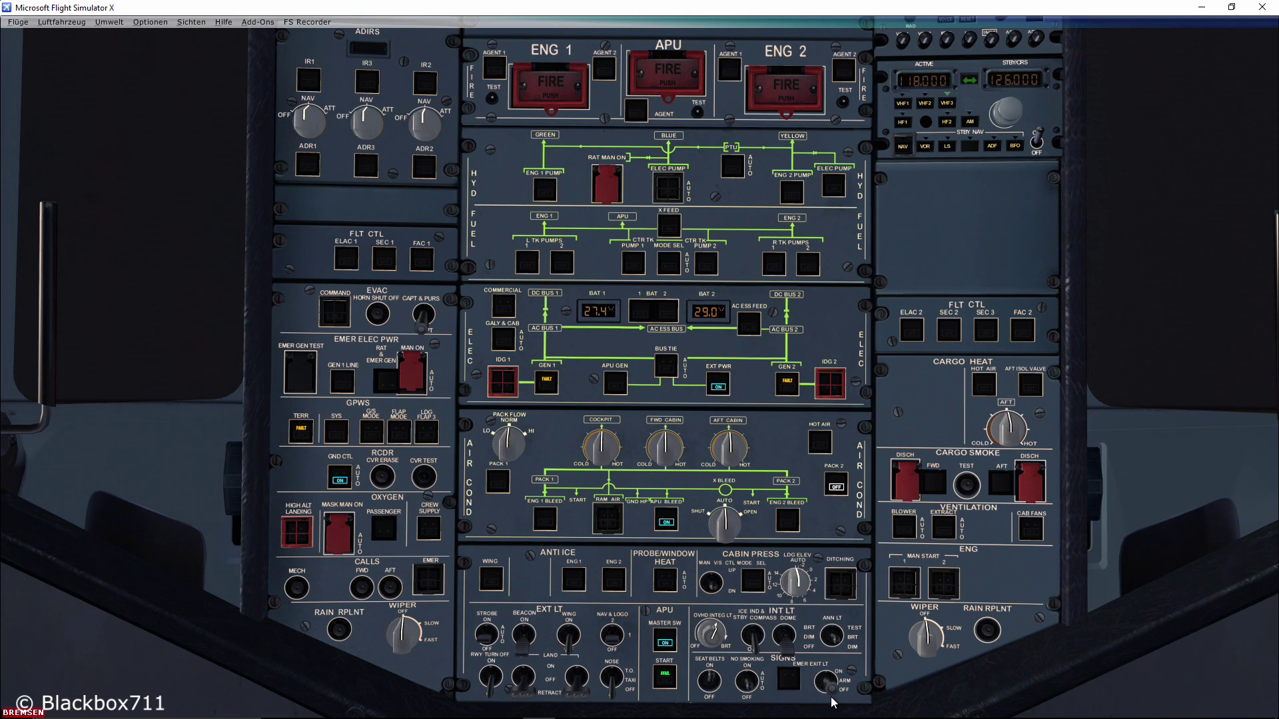
{"action": "right_click", "coordinate": [832, 638]}
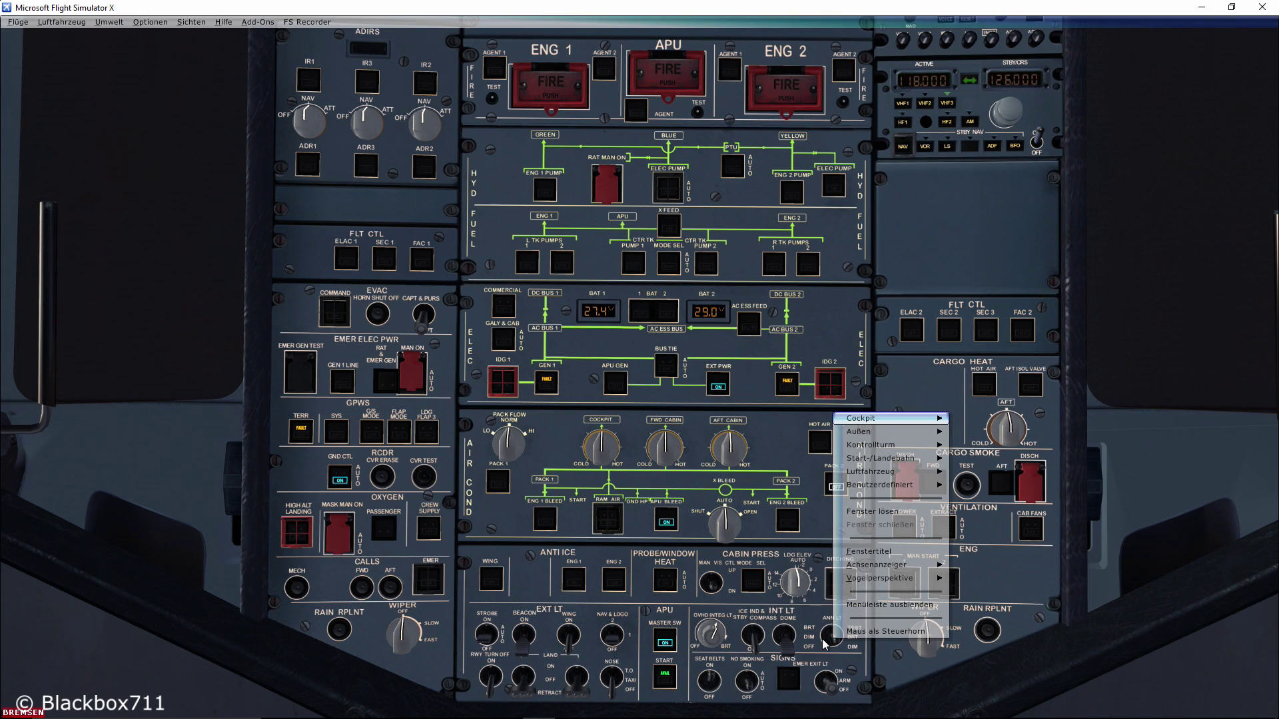
{"action": "left_click", "coordinate": [828, 643]}
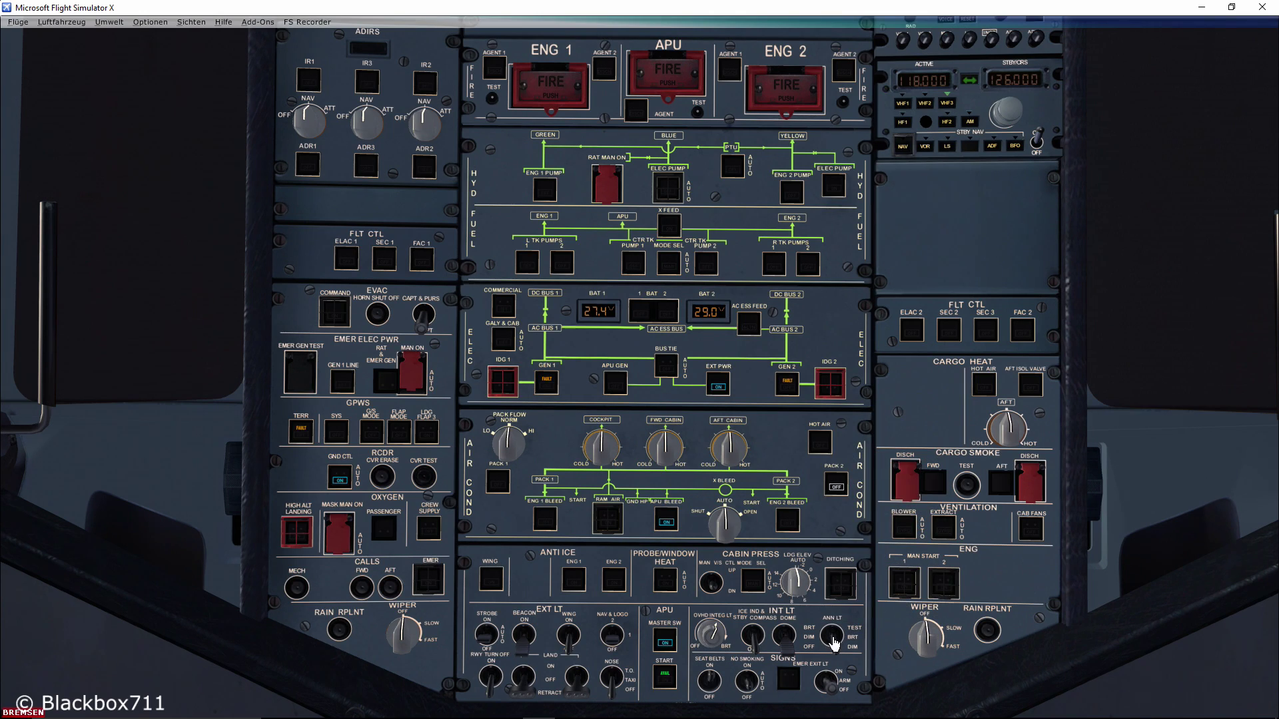
Step: Turn ANN LT to TEST, check the annunciators light up, then return it to BRT
{"action": "left_click", "coordinate": [833, 640]}
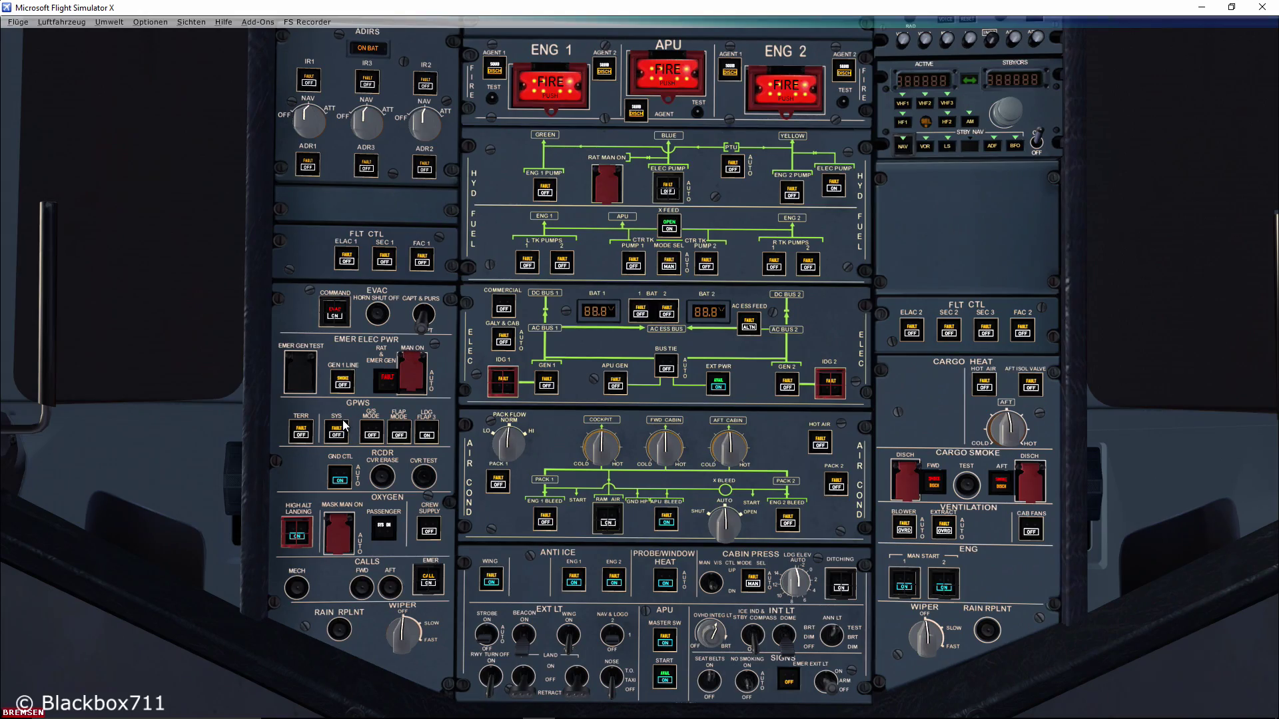
{"action": "key", "text": "a"}
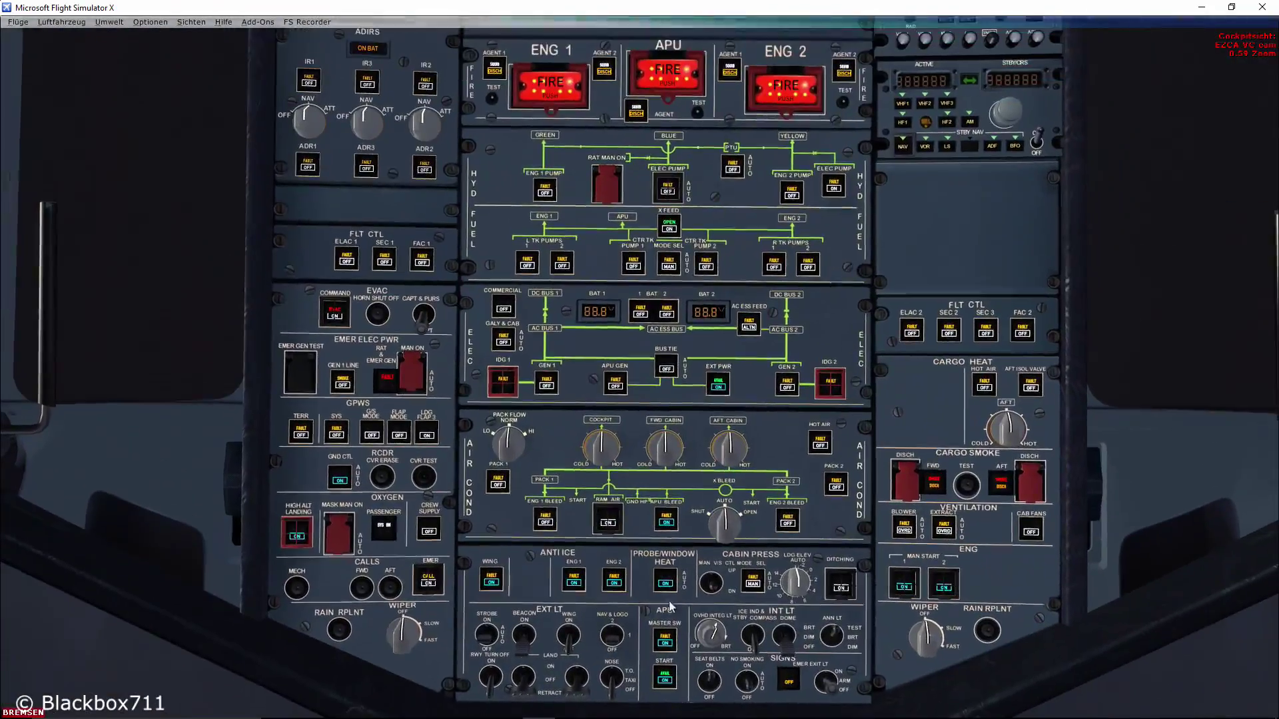
{"action": "left_click", "coordinate": [828, 650]}
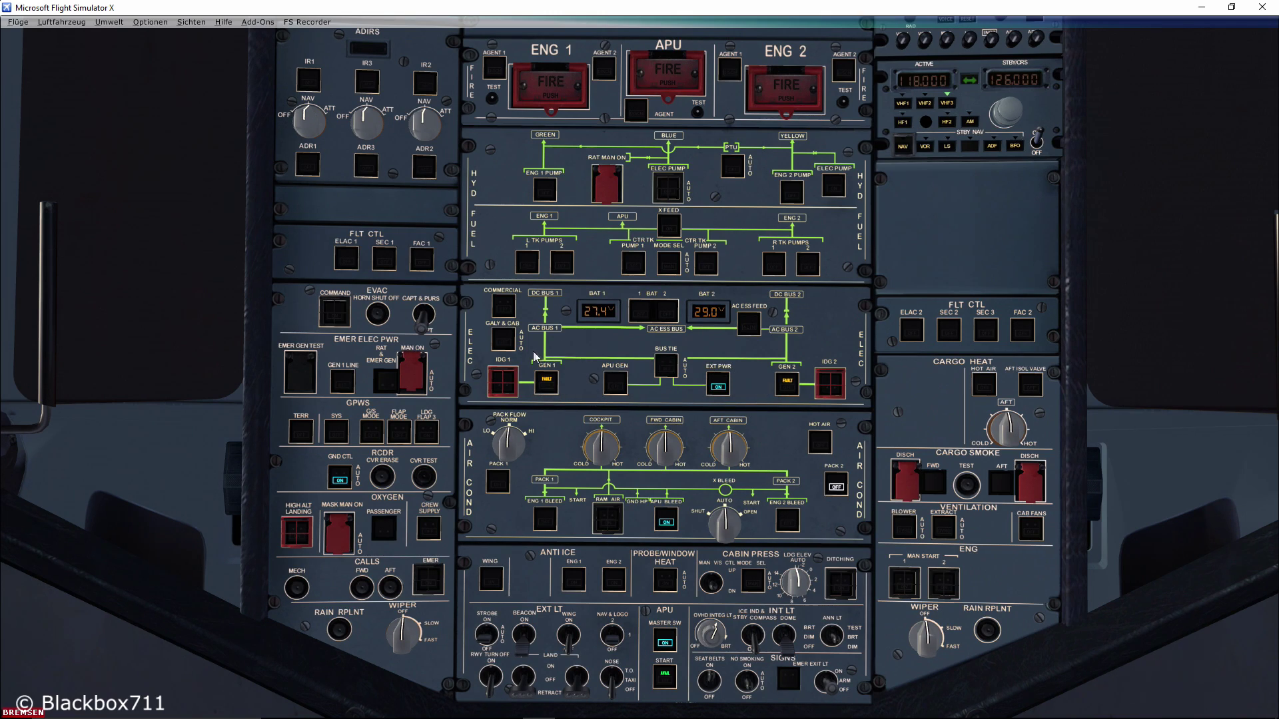
Step: Show the DOOR then ELEC page on the lower ECAM and compare it with the overhead ELEC panel
{"action": "key", "text": "a"}
{"action": "key", "text": "ctrl+2"}
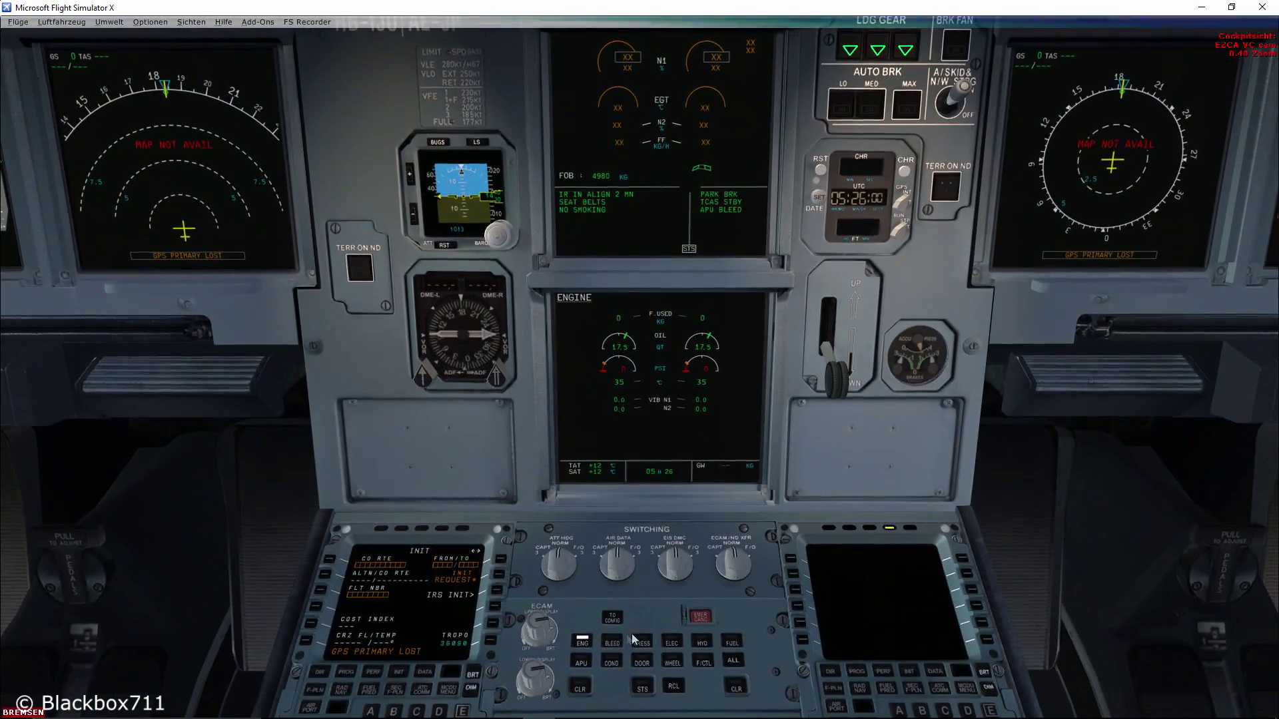
{"action": "left_click", "coordinate": [641, 662]}
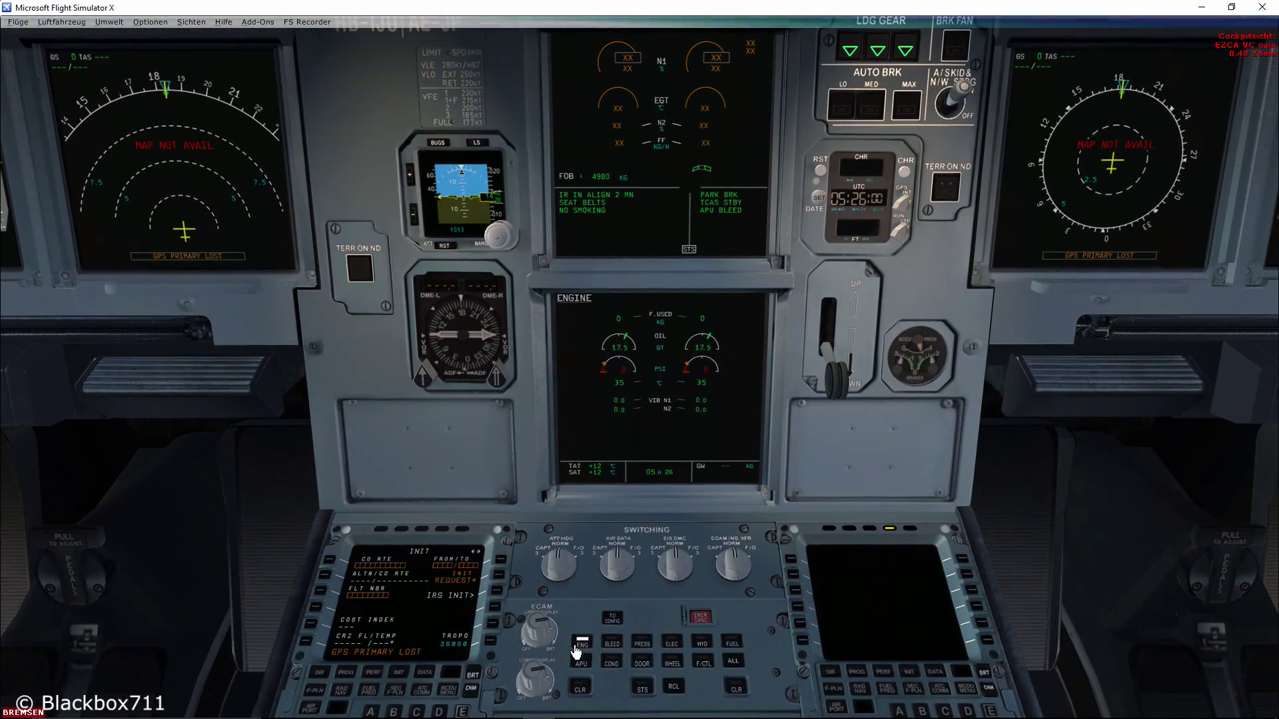
{"action": "left_click", "coordinate": [671, 644]}
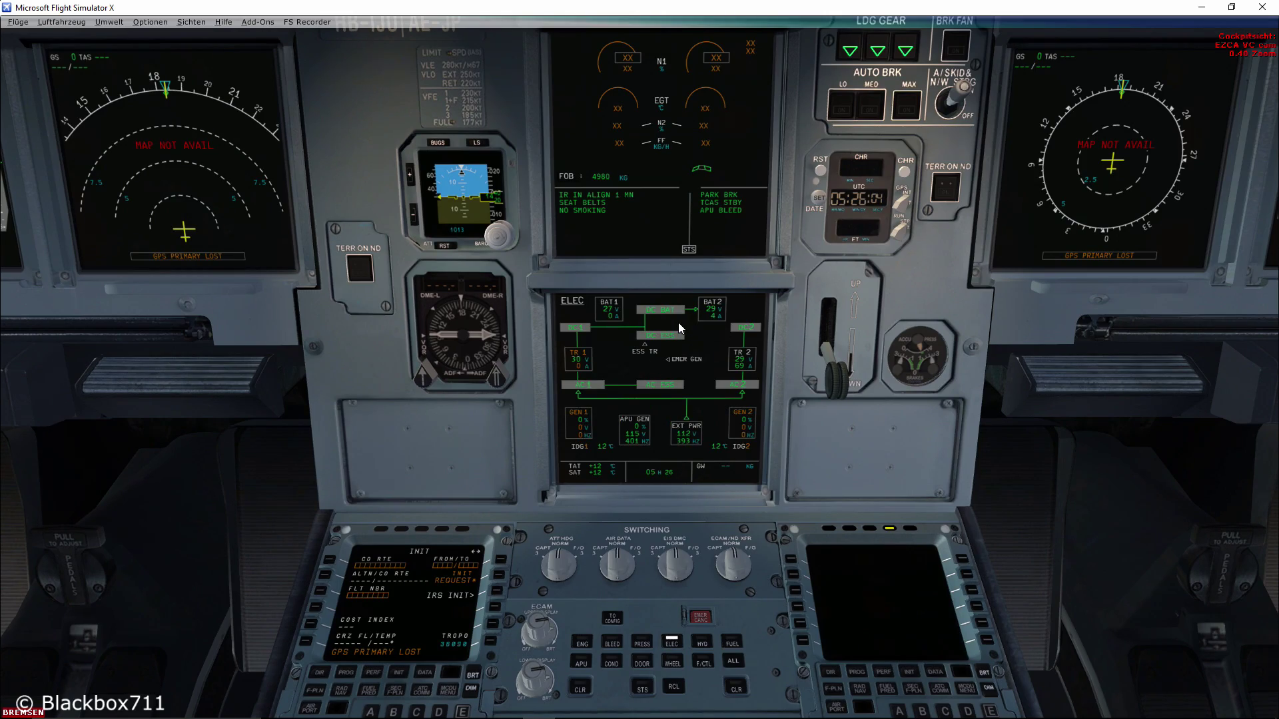
{"action": "key", "text": "ctrl+3"}
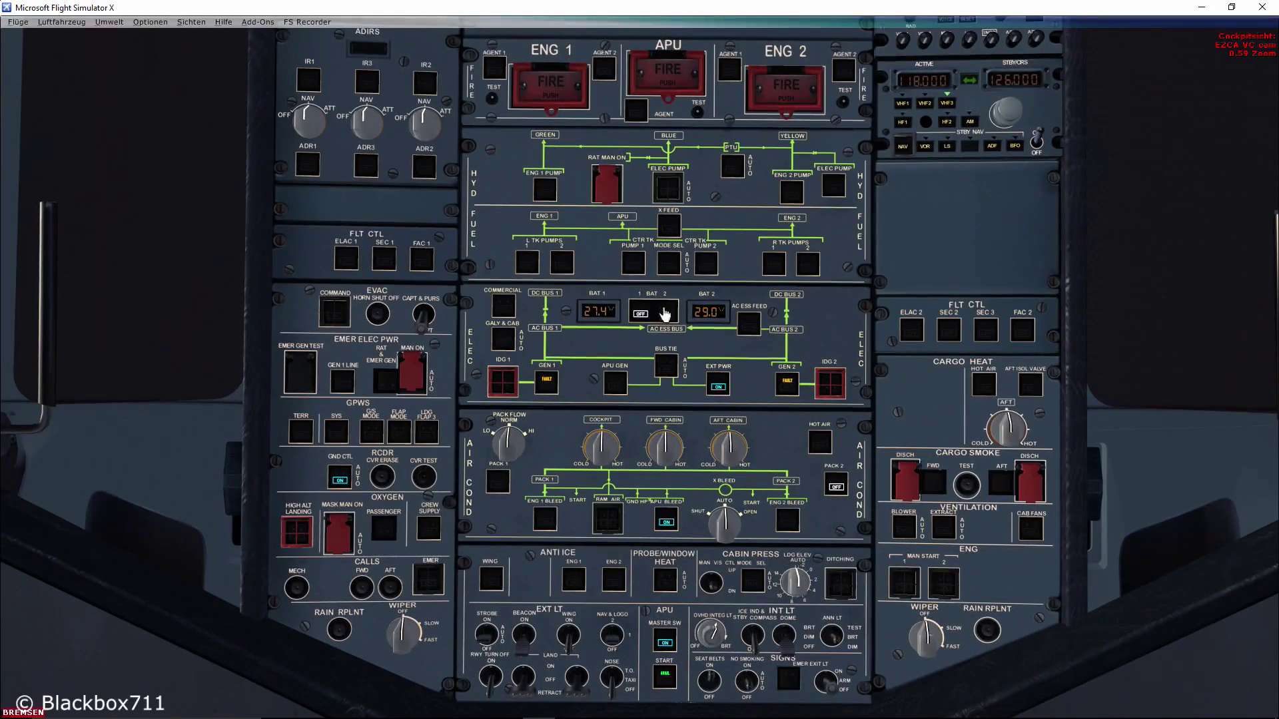
{"action": "key", "text": "ctrl+1"}
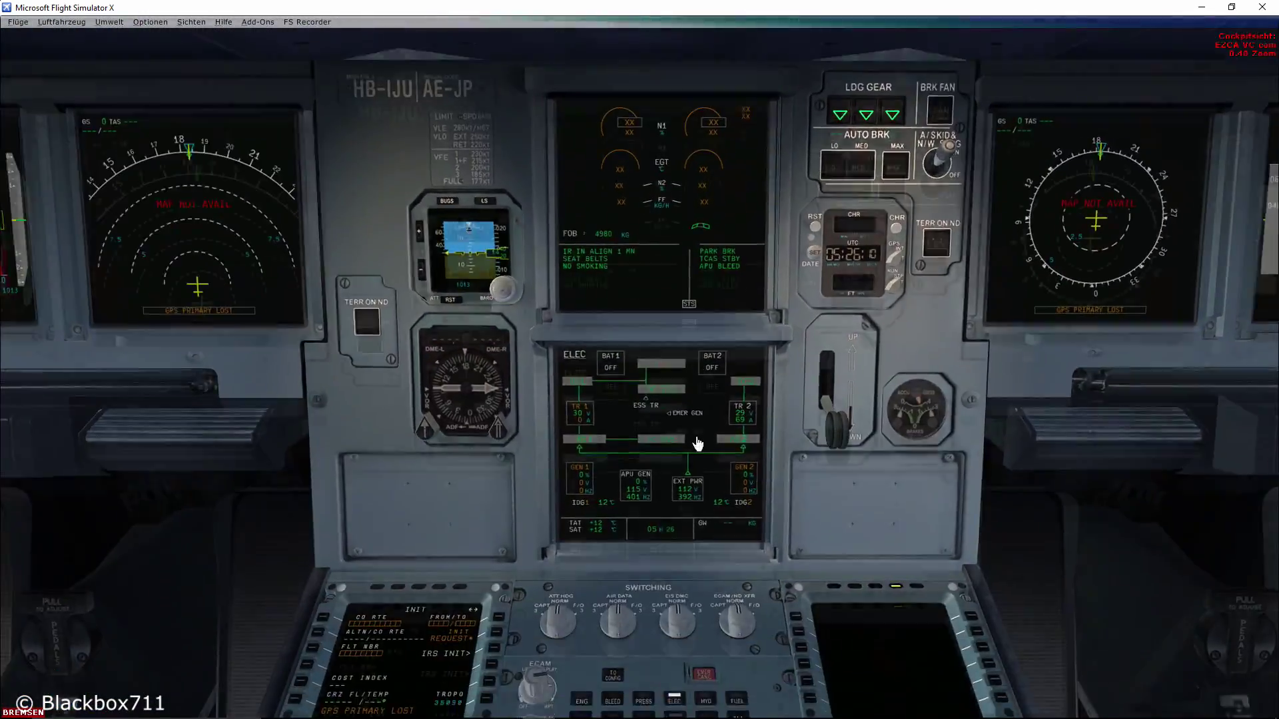
{"action": "key", "text": "ctrl+3"}
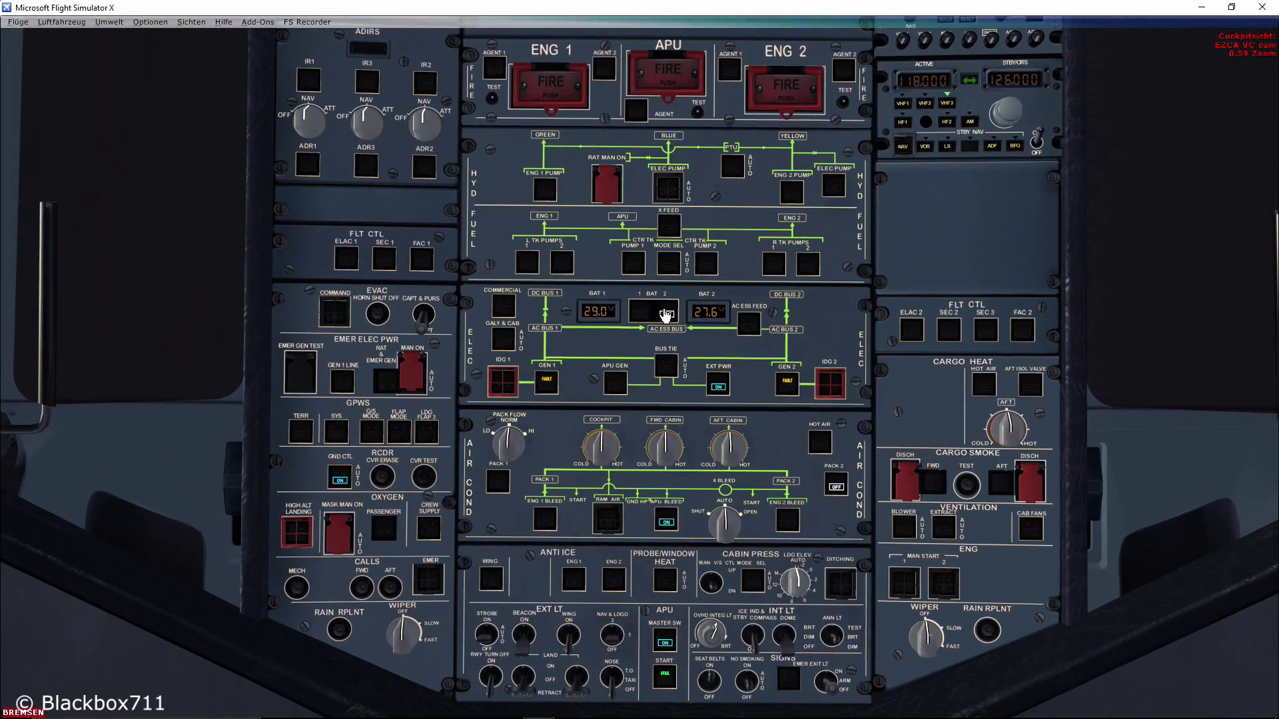
{"action": "key", "text": "ctrl+1"}
{"action": "key", "text": "ctrl+2"}
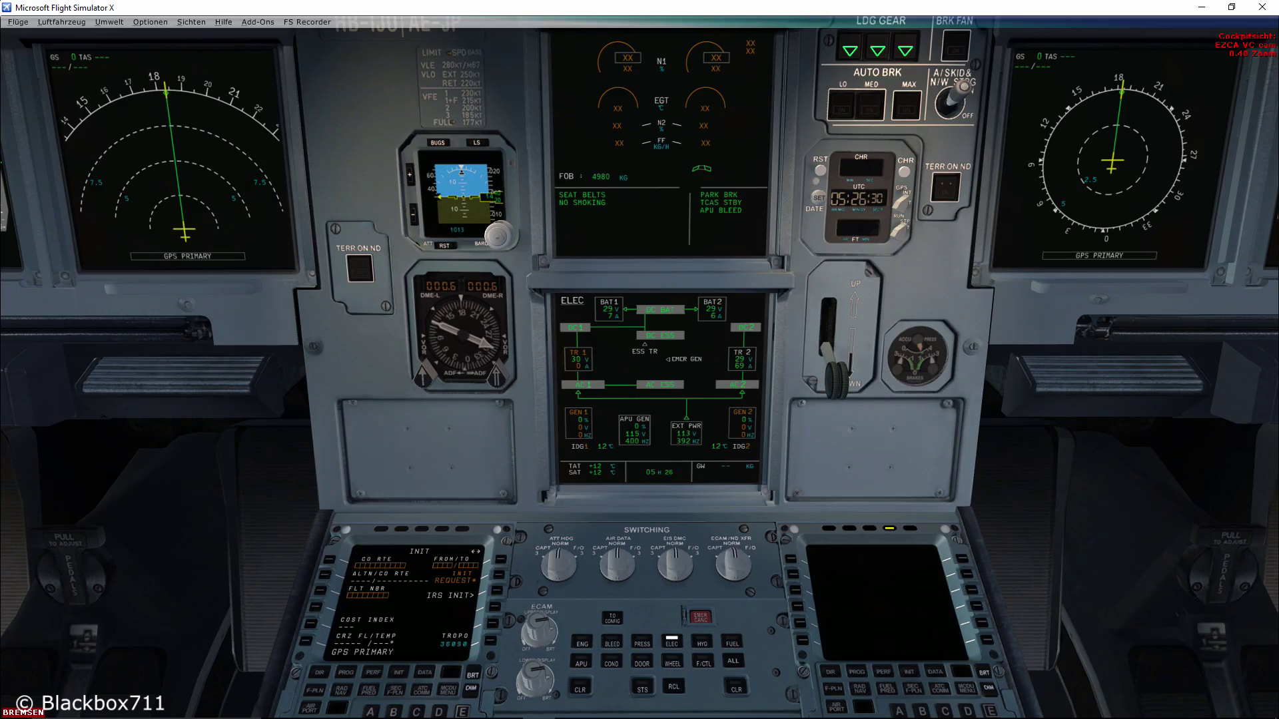
{"action": "key", "text": "shift+2"}
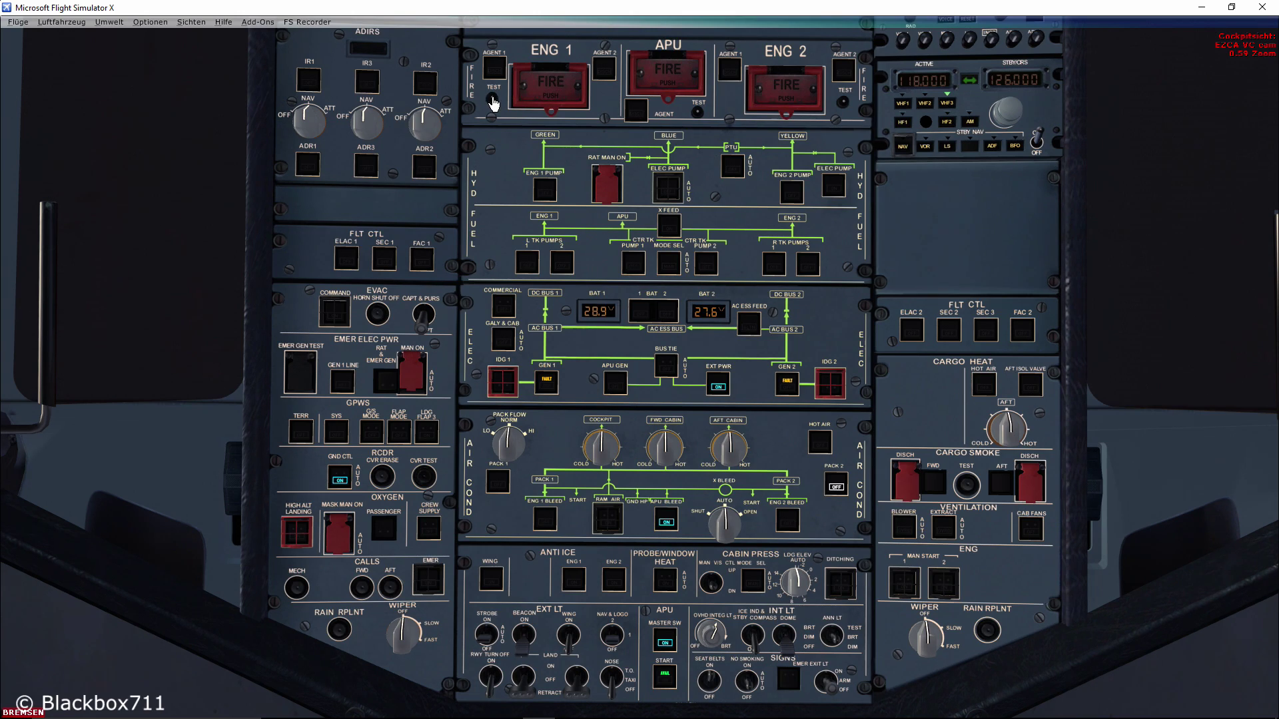
Step: Run the ENG 1 and ENG 2 fire TEST buttons, checking each FIRE warning appears and clears
{"action": "left_click", "coordinate": [493, 101]}
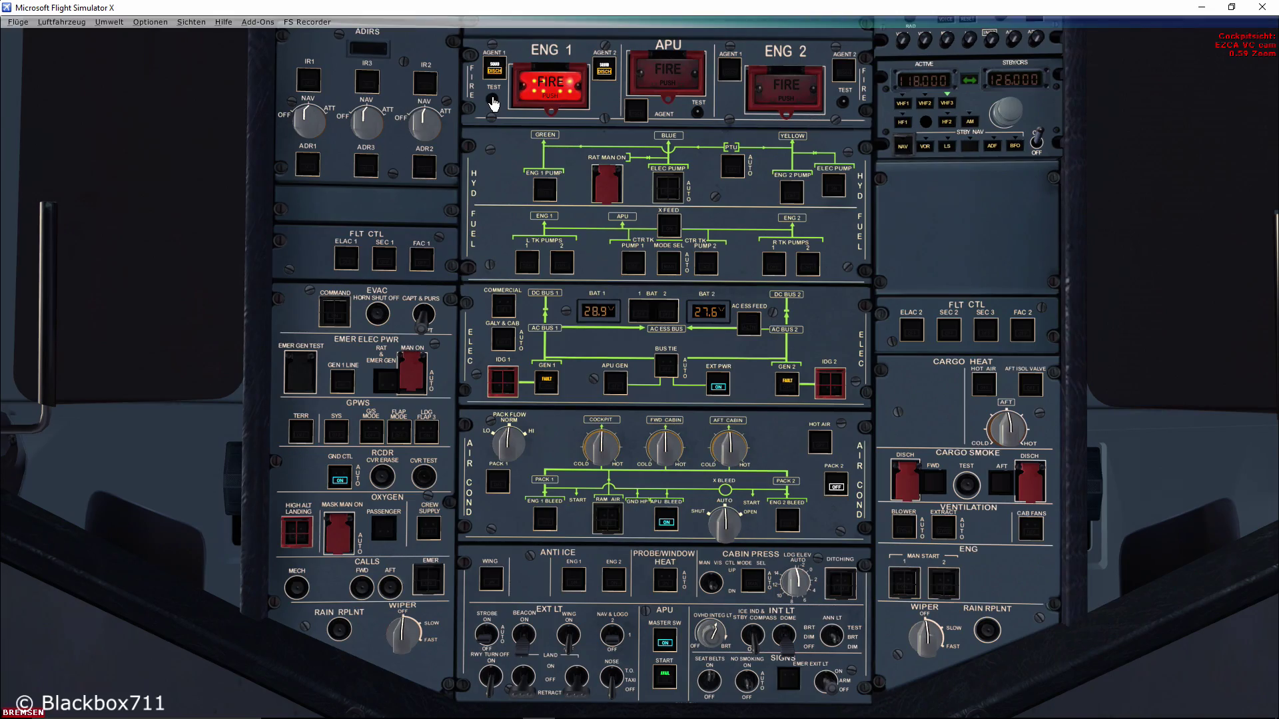
{"action": "key", "text": "a"}
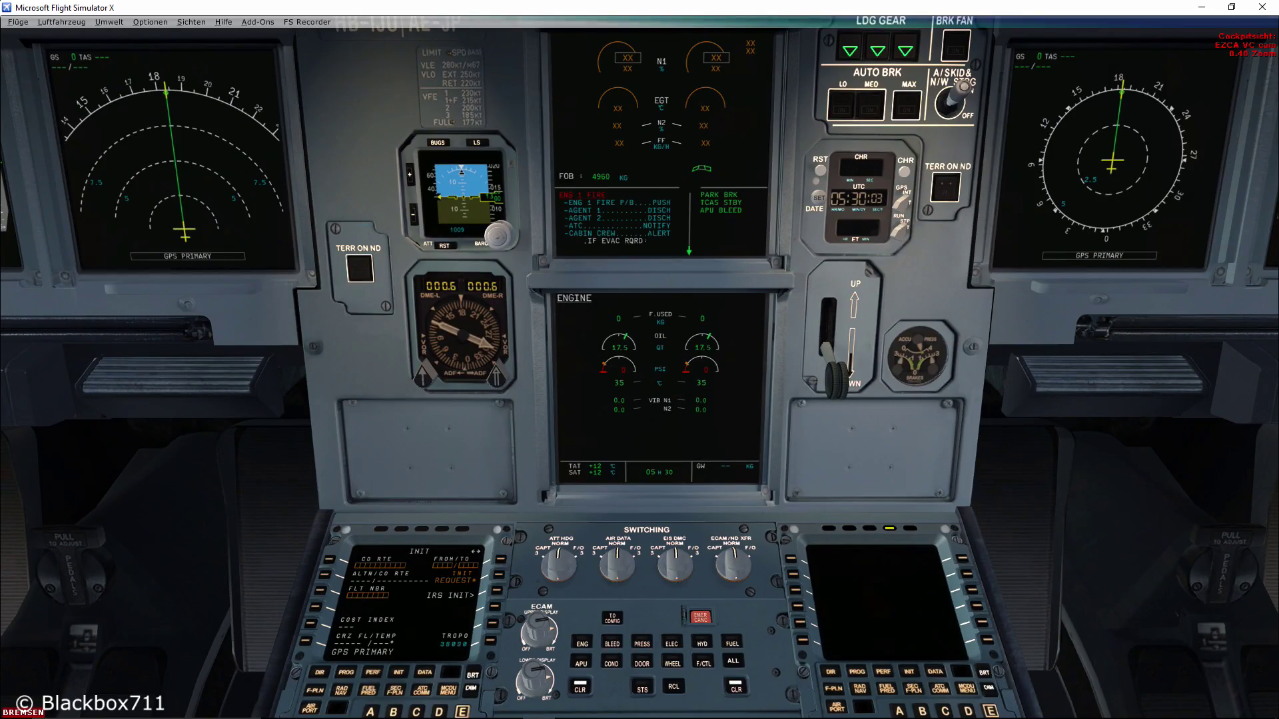
{"action": "key", "text": "a"}
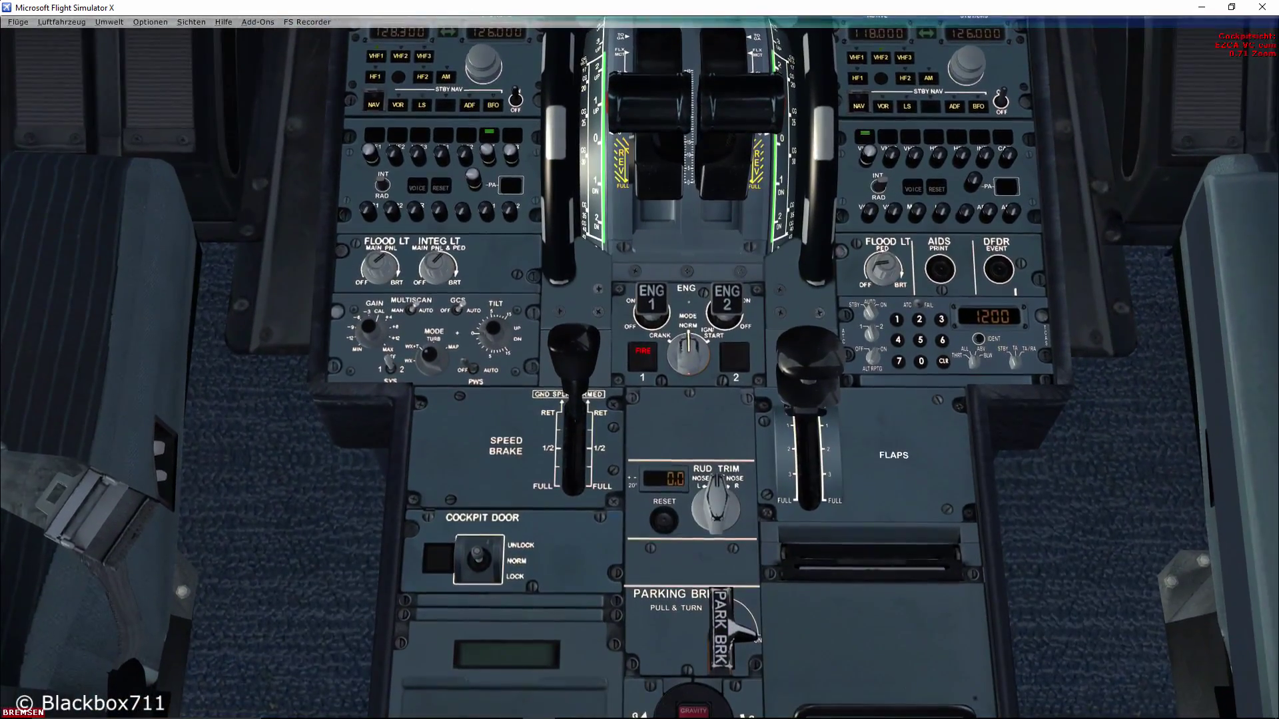
{"action": "key", "text": "a"}
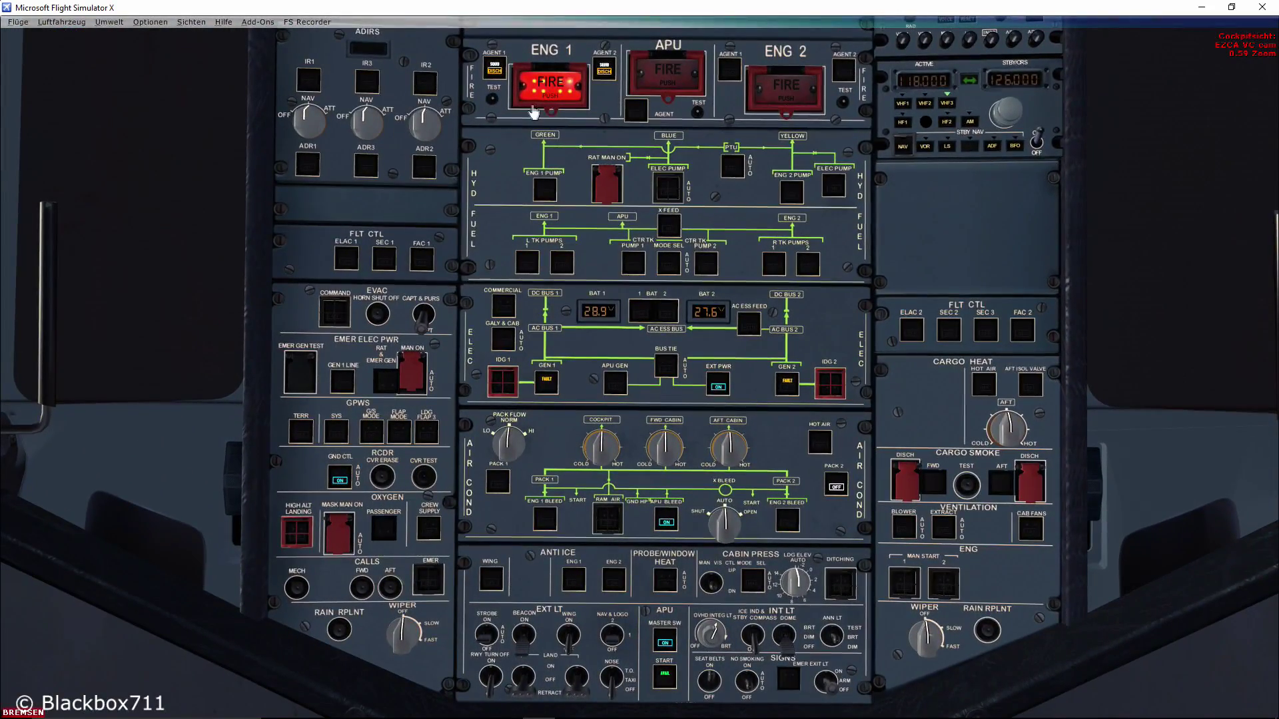
{"action": "left_click", "coordinate": [492, 99]}
{"action": "left_click", "coordinate": [843, 104]}
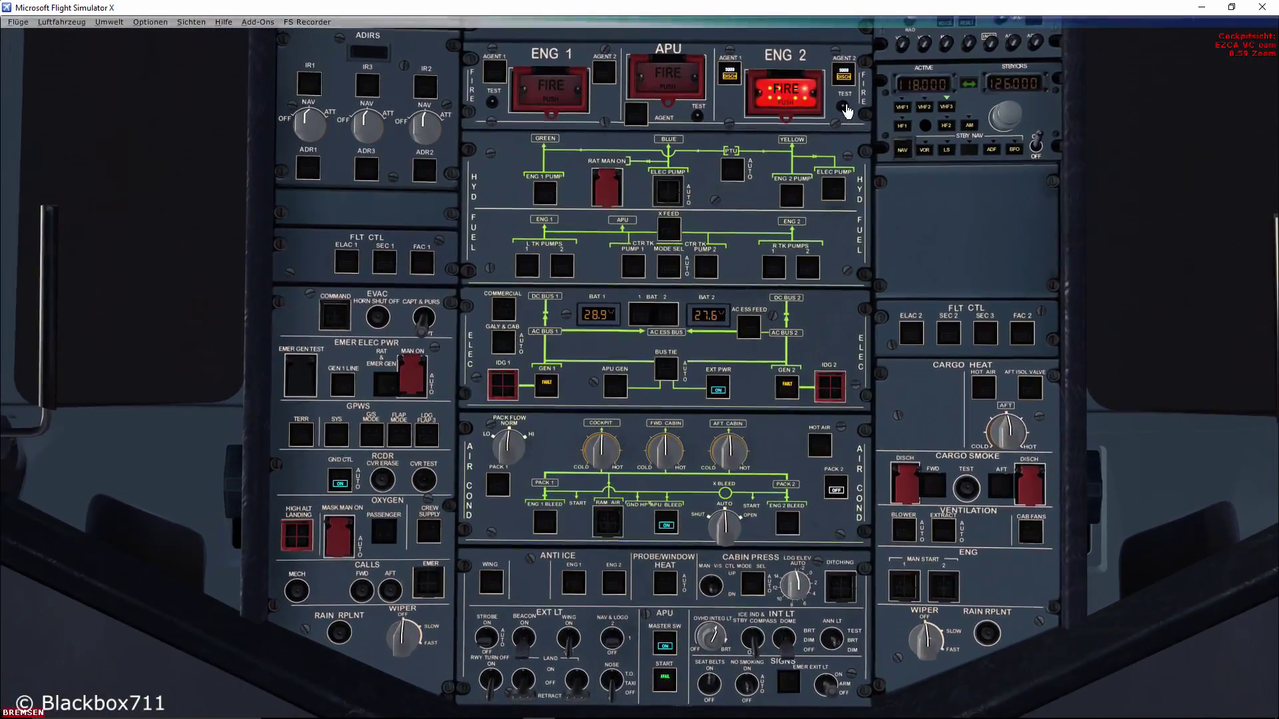
{"action": "left_click_drag", "start_coordinate": [845, 112], "coordinate": [843, 117]}
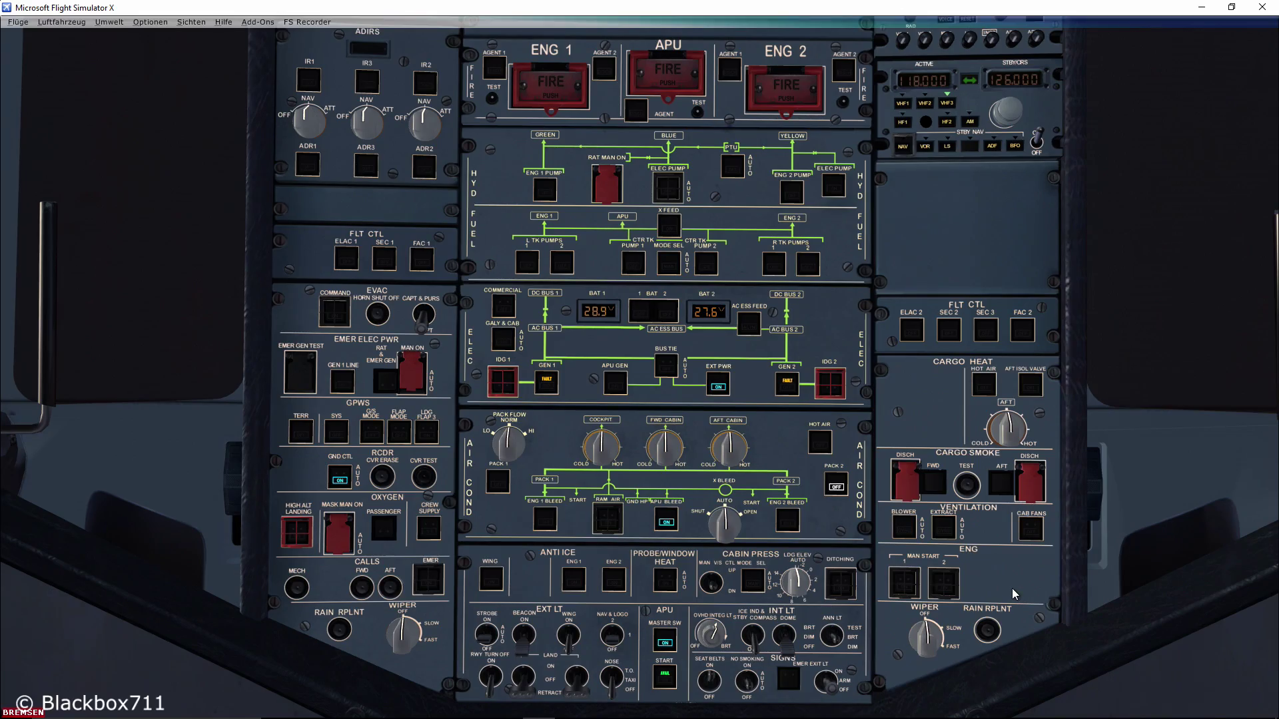
Step: Cycle the altimeter baro from STD back to 1013, then set it to 1009
{"action": "key", "text": "a"}
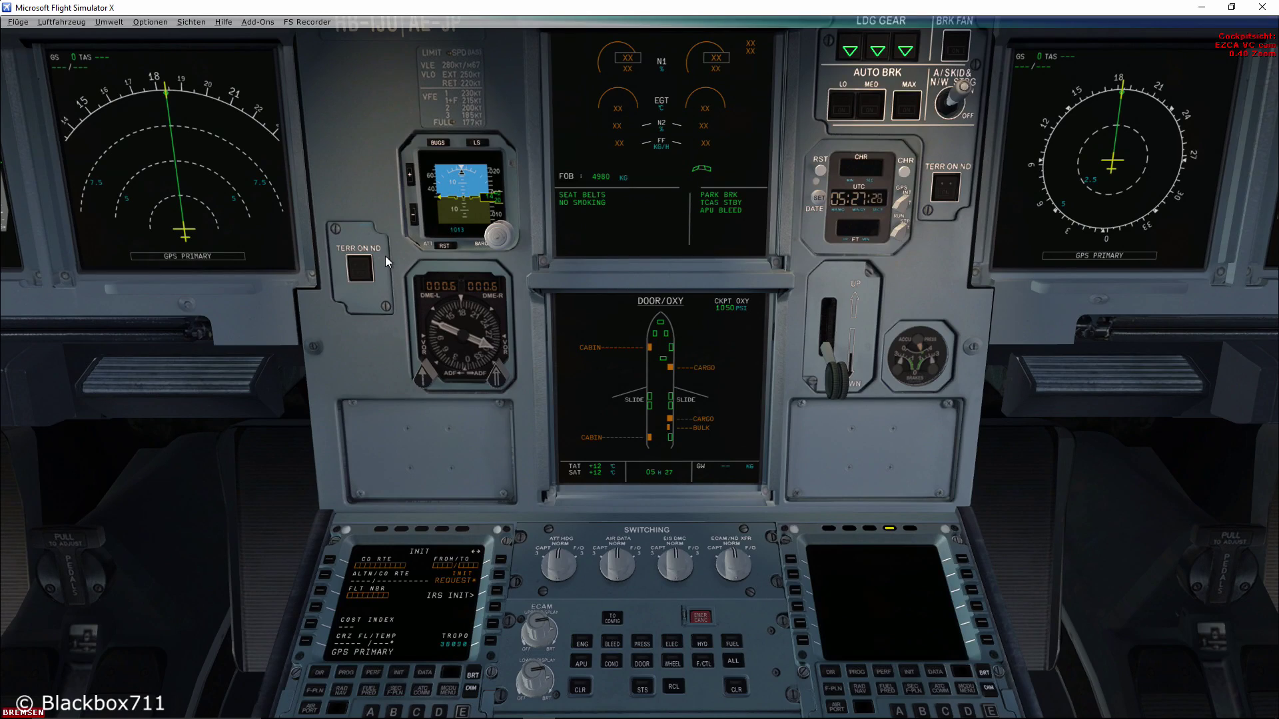
{"action": "left_click", "coordinate": [496, 238]}
{"action": "left_click", "coordinate": [489, 240]}
{"action": "scroll", "coordinate": [505, 222], "scroll_direction": "down", "scroll_amount": 2}
{"action": "scroll", "coordinate": [505, 222], "scroll_direction": "down", "scroll_amount": 2}
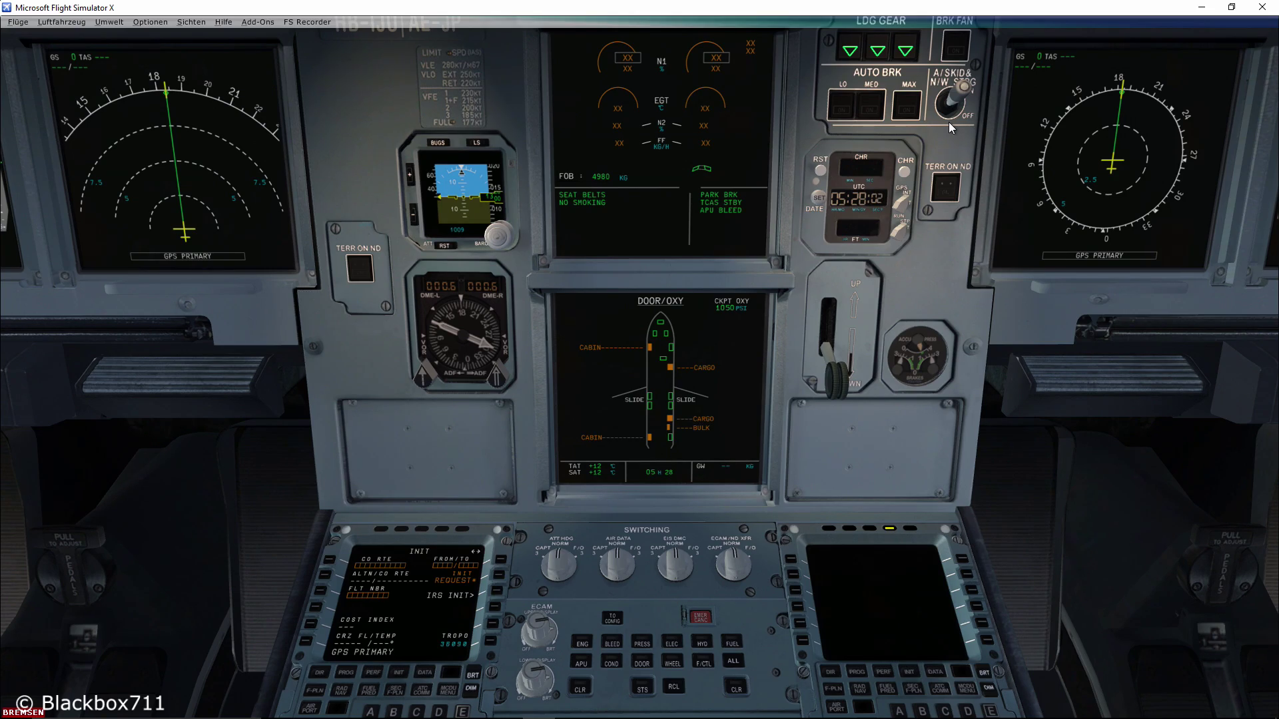
{"action": "key", "text": "ctrl+3"}
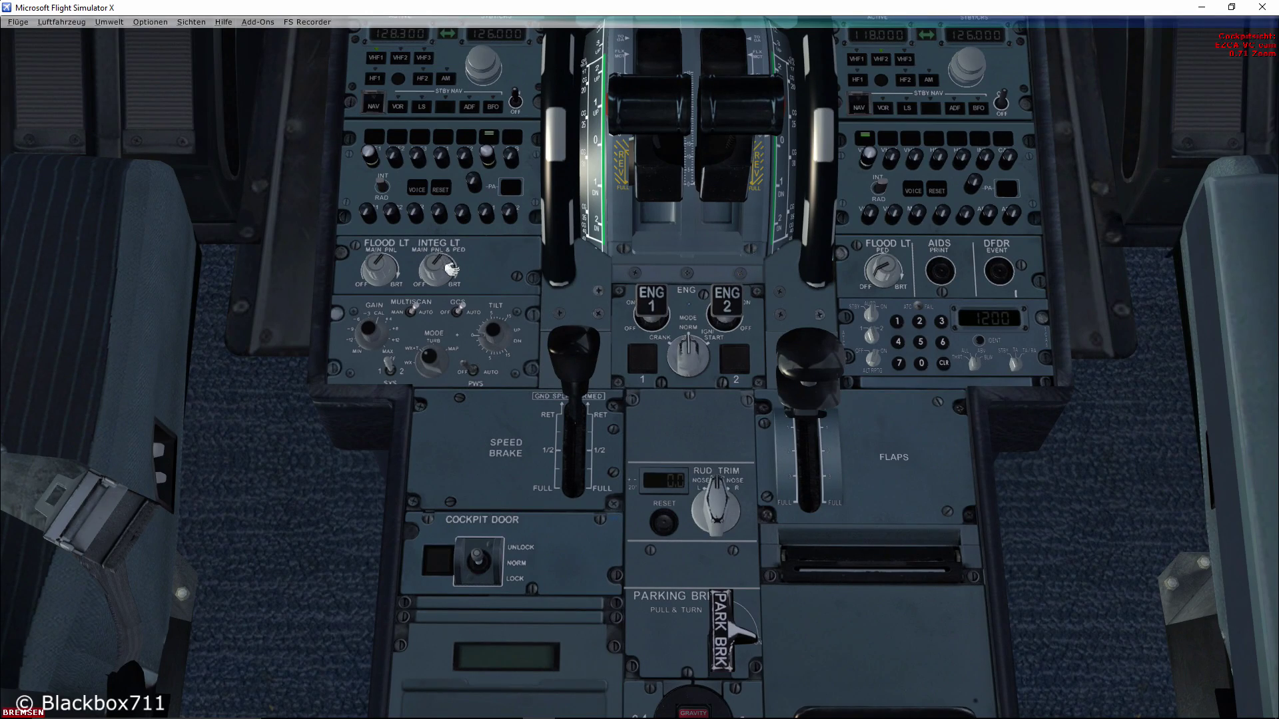
Step: Brighten INTEG LT, pull out two audio volume knobs and move the COCKPIT DOOR switch toward UNLOCK
{"action": "scroll", "coordinate": [441, 256], "scroll_direction": "up", "scroll_amount": 2}
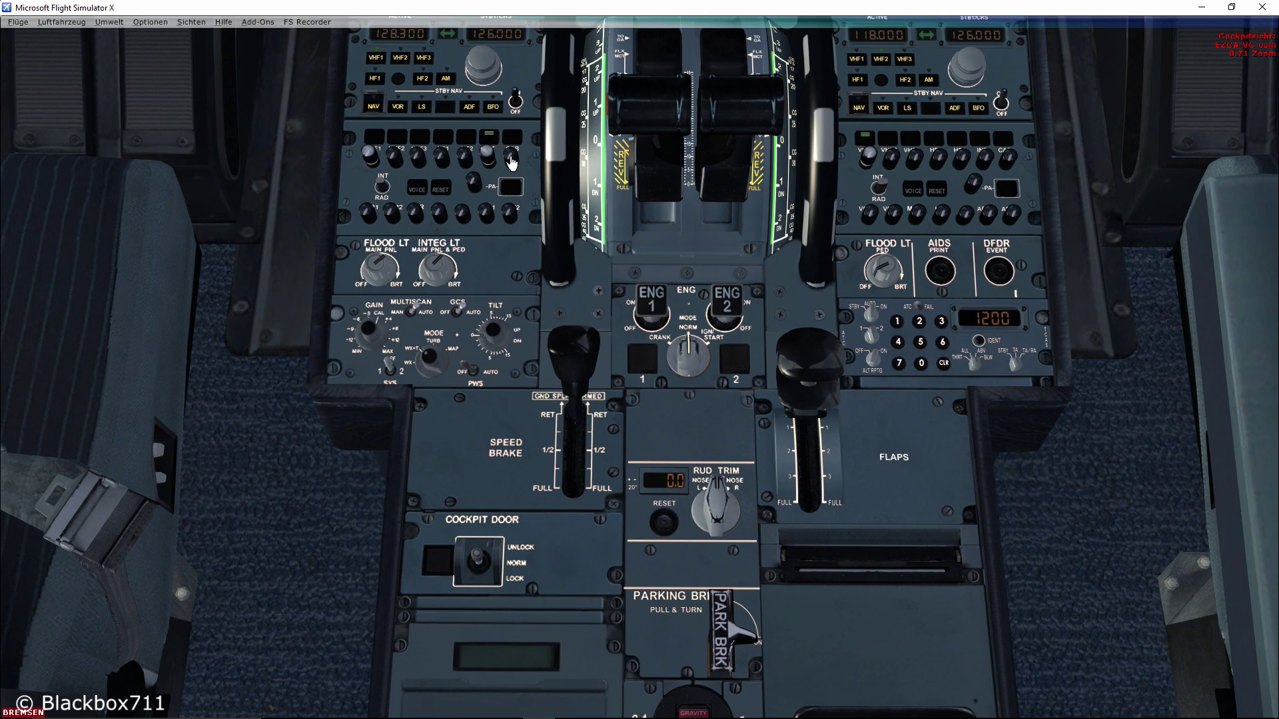
{"action": "left_click", "coordinate": [510, 159]}
{"action": "left_click", "coordinate": [474, 181]}
{"action": "left_click", "coordinate": [480, 550]}
{"action": "key", "text": "a"}
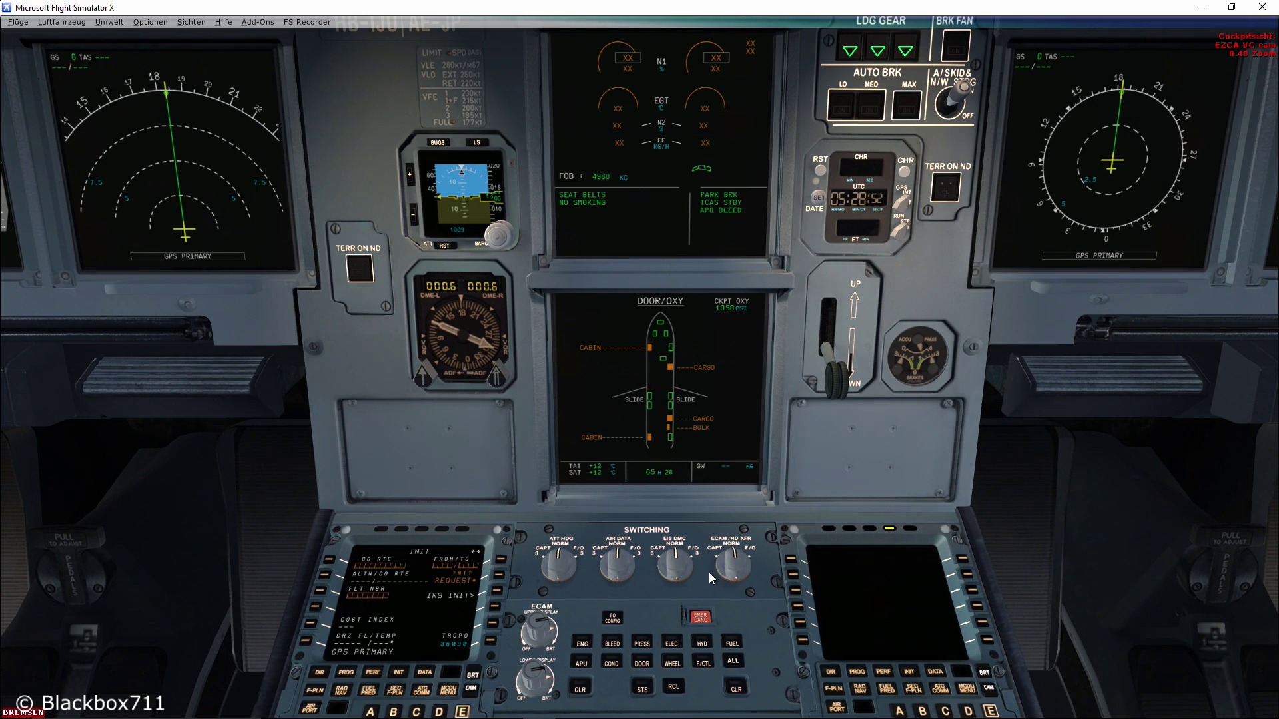
{"action": "key", "text": "a"}
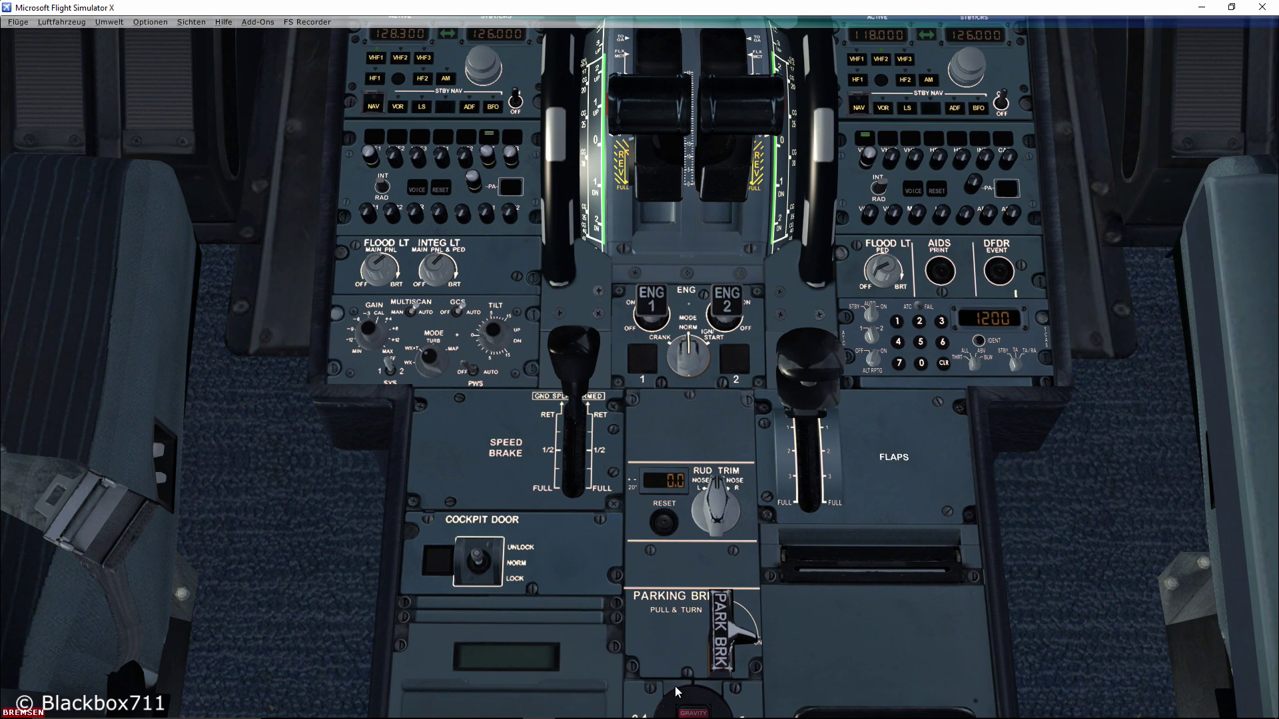
{"action": "key", "text": "shift+BackSpace"}
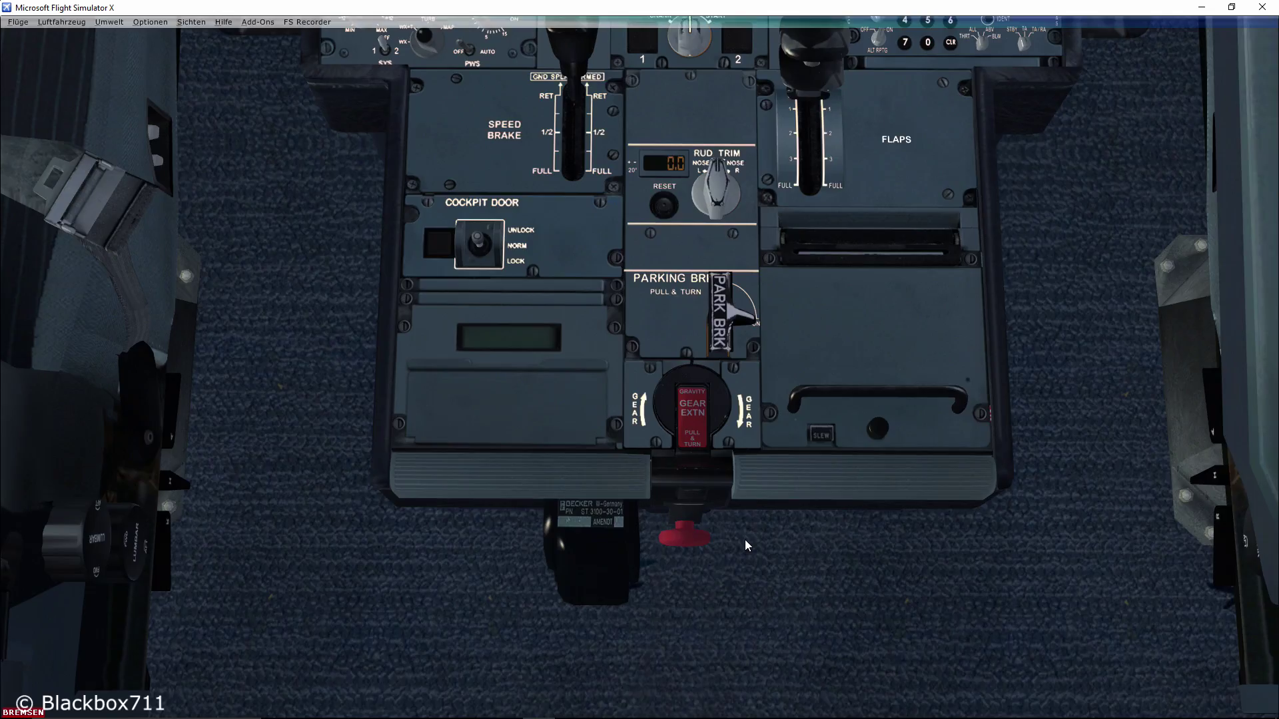
Step: Pan over the pedestal, then switch to the exterior spot view of the Airbus at its stand
{"action": "key", "text": "a"}
{"action": "key", "text": "shift+Return"}
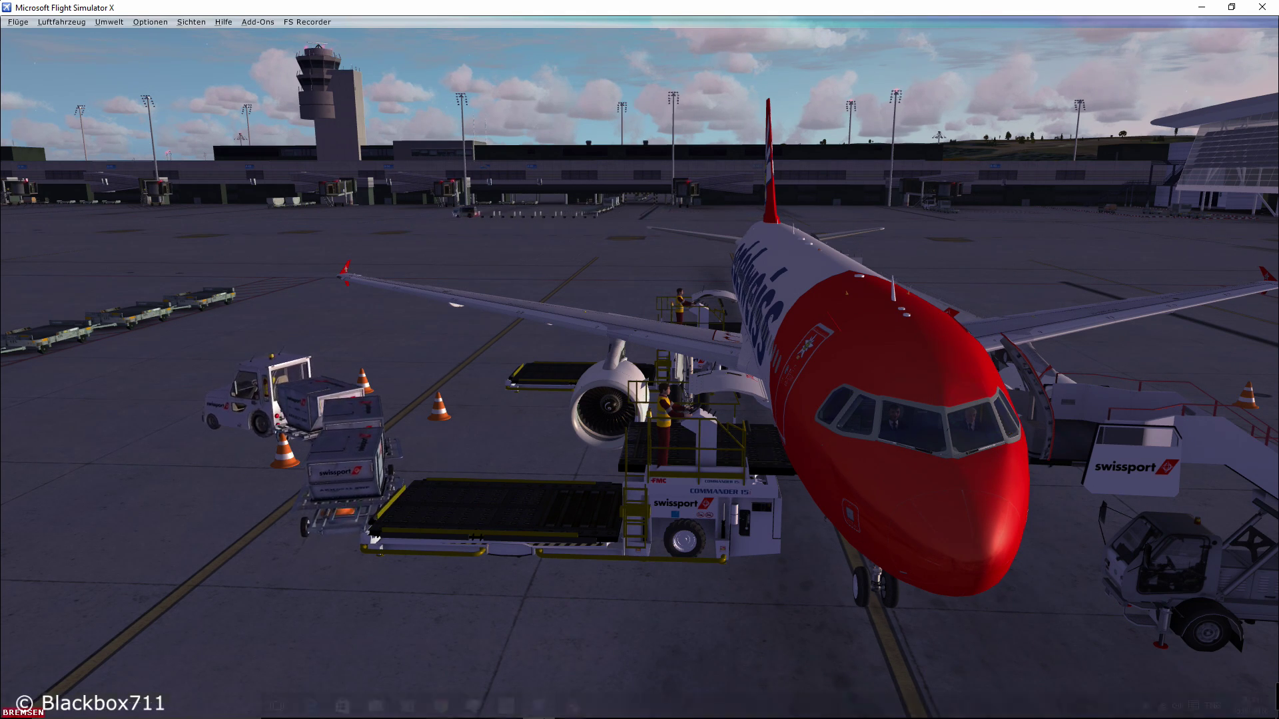
{"action": "mouse_move", "coordinate": [620, 711]}
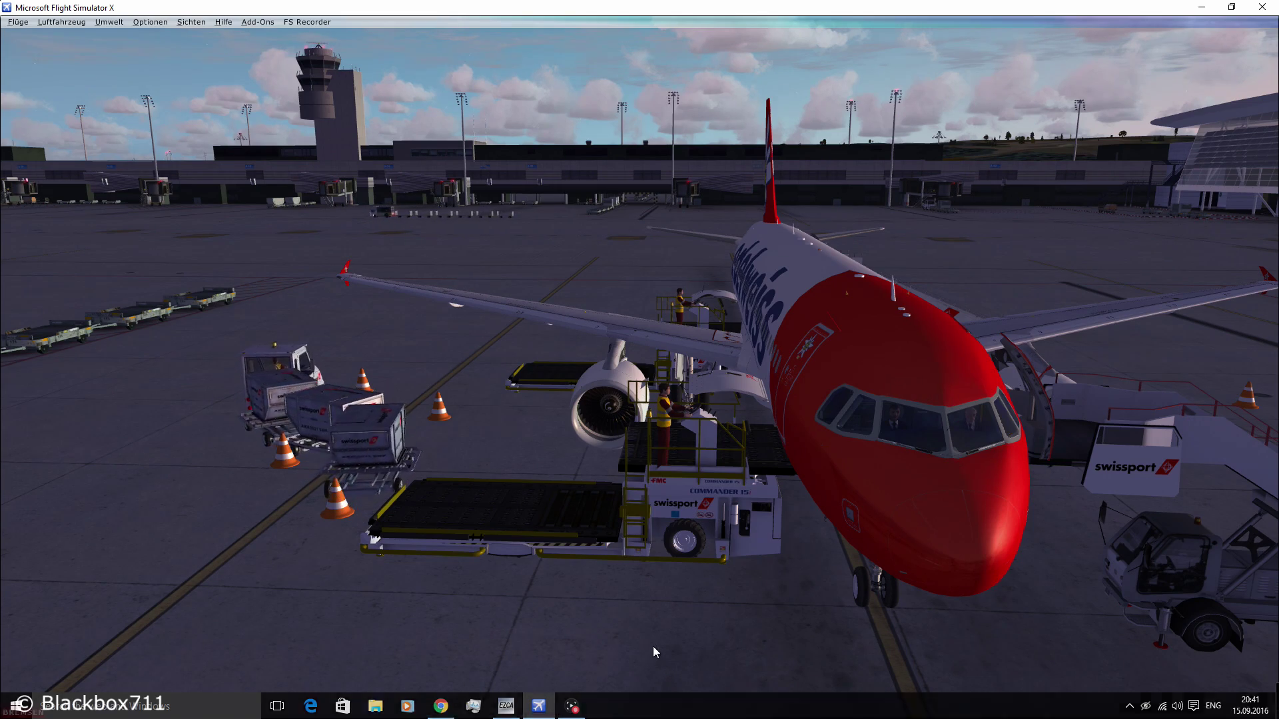